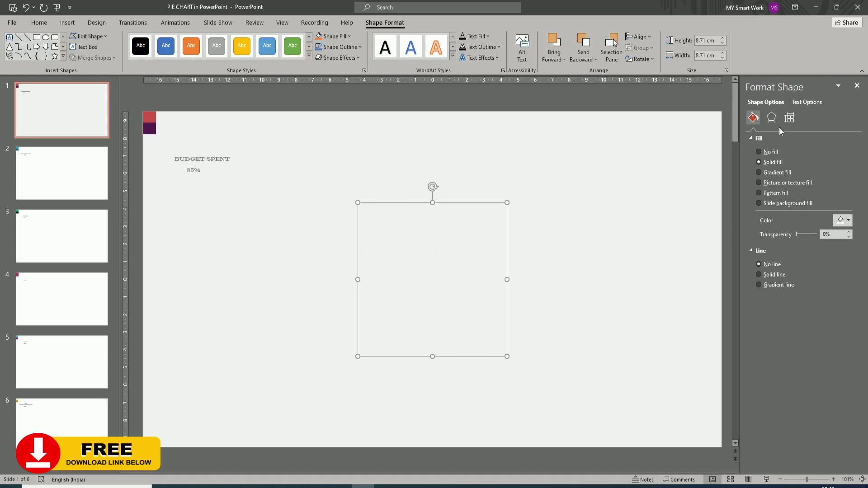
- Give the circle a white outer shadow offset to the top left, with 28% transparency, 26 pt blur and 27 pt distance
{"action": "left_click", "coordinate": [755, 140]}
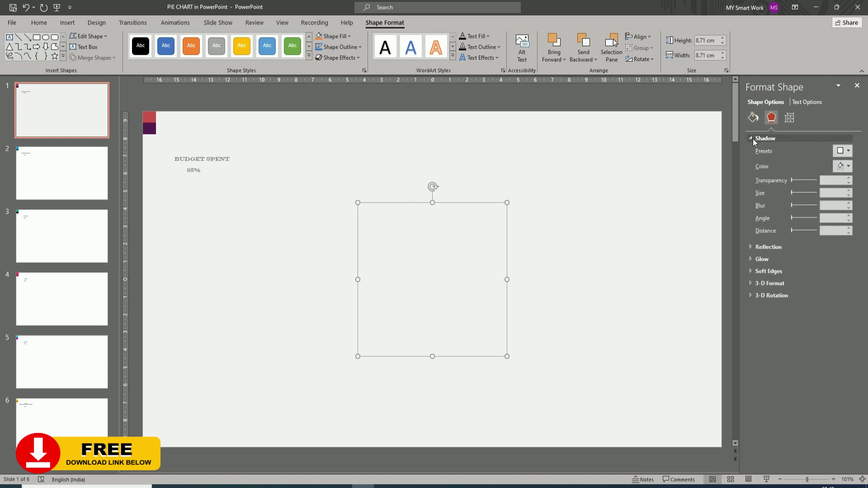
{"action": "left_click", "coordinate": [843, 151]}
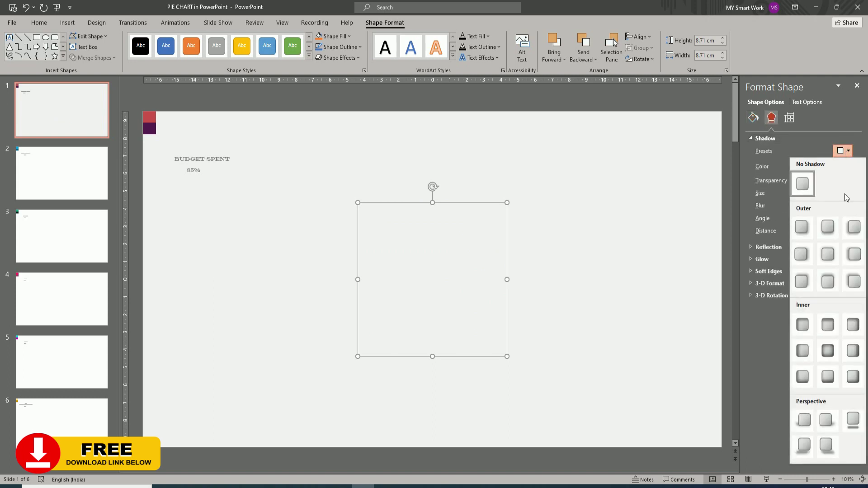
{"action": "left_click", "coordinate": [855, 282]}
{"action": "left_click", "coordinate": [848, 166]}
{"action": "left_click", "coordinate": [795, 194]}
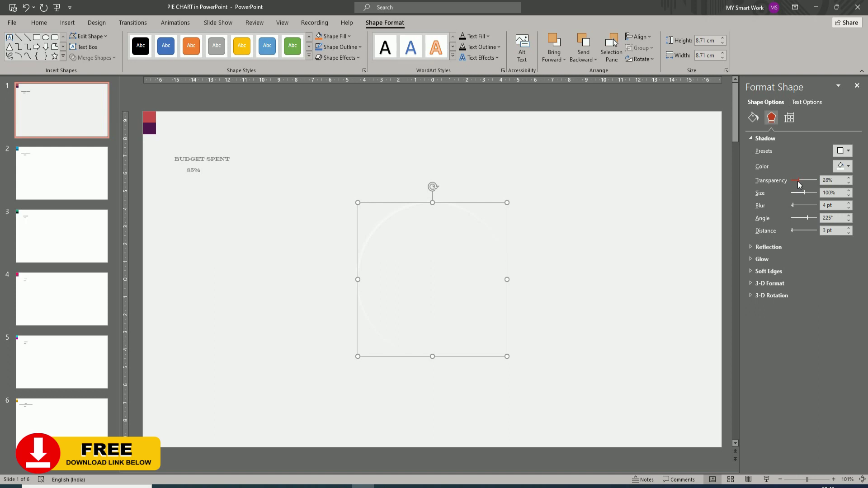
{"action": "left_click_drag", "start_coordinate": [794, 205], "coordinate": [795, 230]}
{"action": "left_click", "coordinate": [683, 227]}
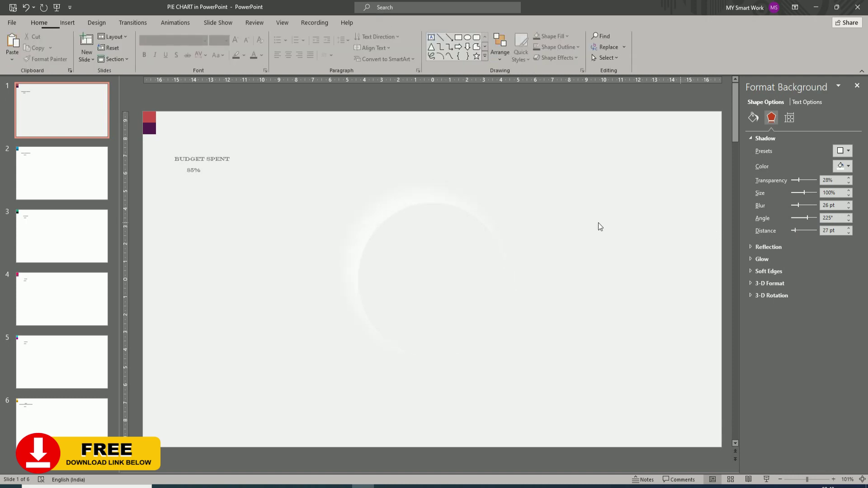
- Duplicate the circle to the right and apply the outer shadow preset offset to the bottom right on the copy
{"action": "left_click", "coordinate": [450, 261]}
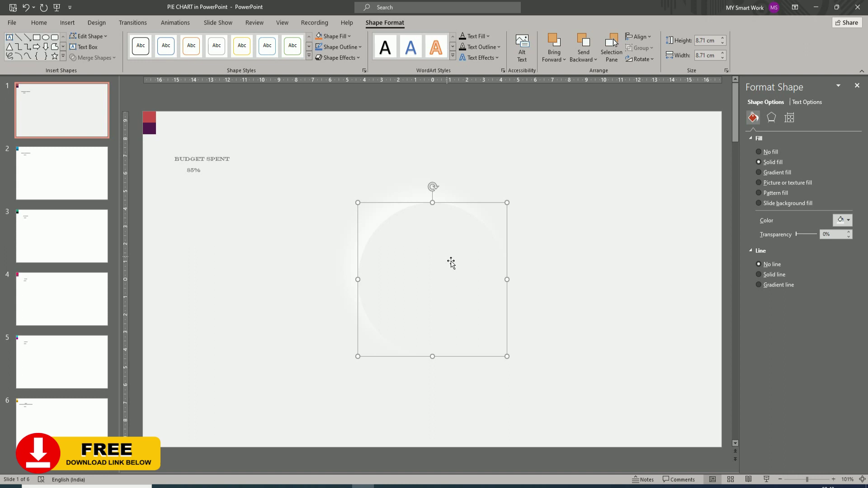
{"action": "left_click_drag", "start_coordinate": [451, 261], "coordinate": [534, 257]}
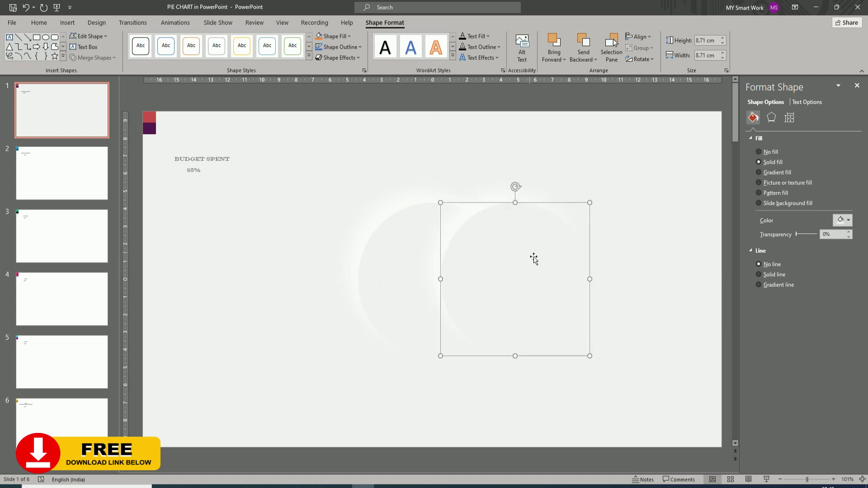
{"action": "left_click", "coordinate": [772, 118]}
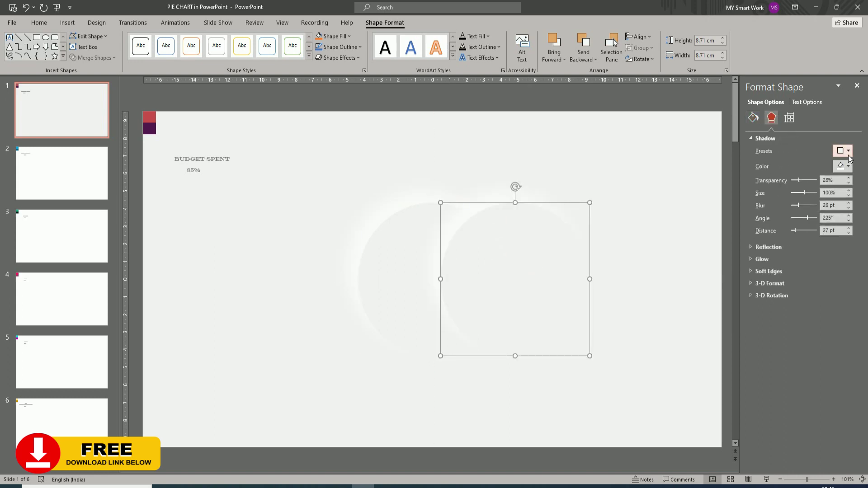
{"action": "left_click", "coordinate": [850, 152]}
{"action": "left_click", "coordinate": [800, 226]}
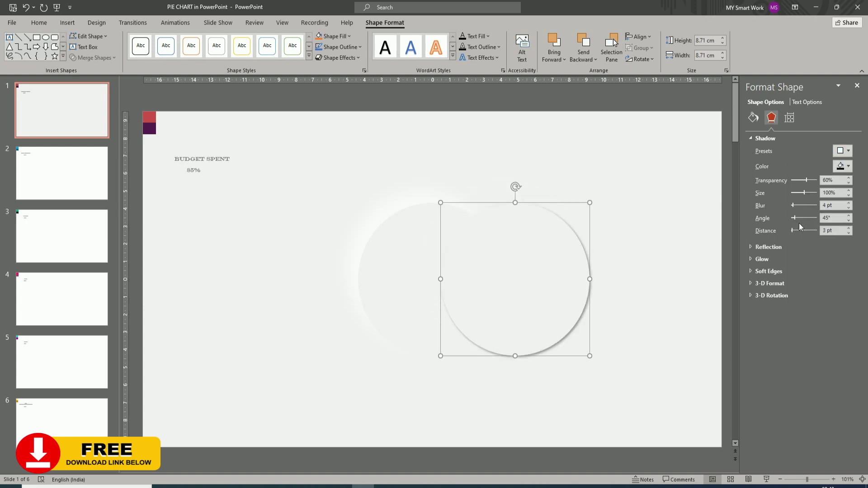
- Make the copy's shadow light grey with 28% transparency and 25 pt blur, and increase its distance to slightly above 18 pt
{"action": "left_click", "coordinate": [844, 167]}
{"action": "left_click", "coordinate": [795, 208]}
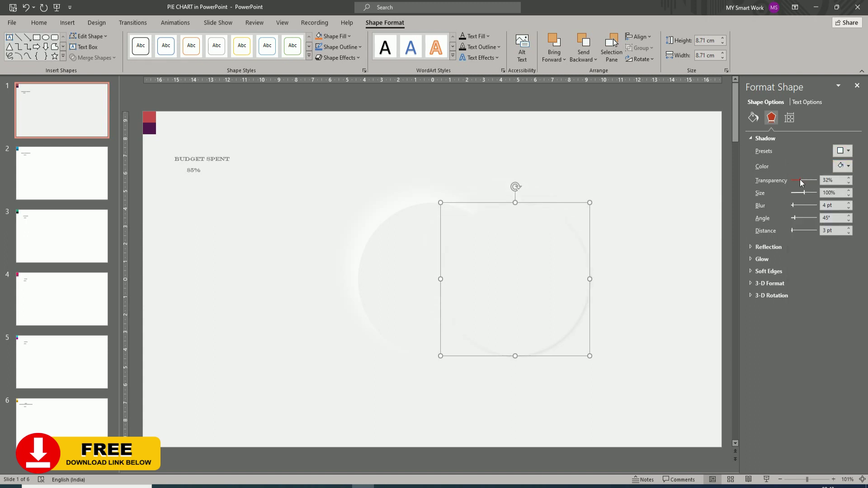
{"action": "left_click_drag", "start_coordinate": [792, 207], "coordinate": [798, 208]}
{"action": "left_click_drag", "start_coordinate": [793, 230], "coordinate": [793, 230]}
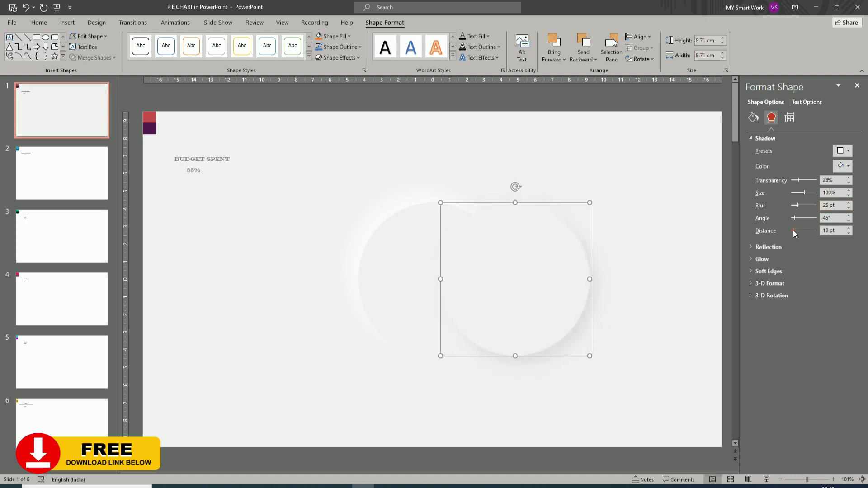
{"action": "left_click", "coordinate": [850, 228]}
{"action": "left_click", "coordinate": [849, 228]}
{"action": "left_click", "coordinate": [688, 263]}
- Move the copy back over the original circle and align both circles by center and middle
{"action": "left_click_drag", "start_coordinate": [493, 256], "coordinate": [430, 253]}
{"action": "left_click_drag", "start_coordinate": [310, 150], "coordinate": [594, 413]}
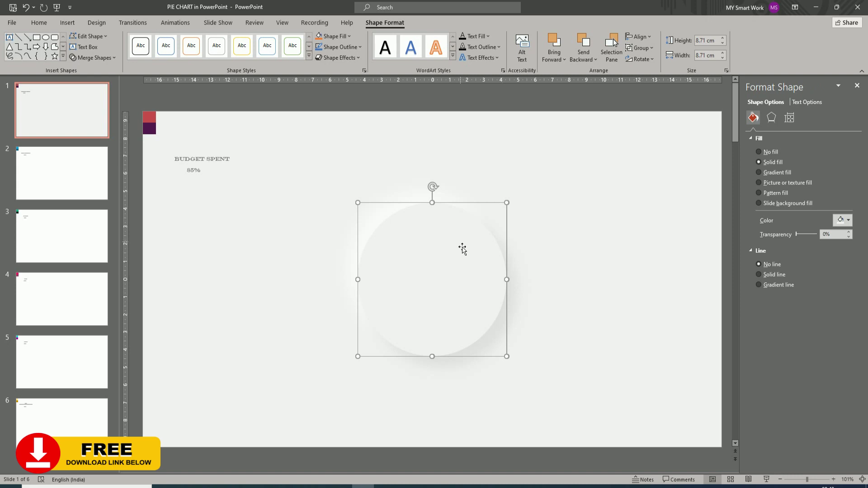
{"action": "left_click", "coordinate": [639, 37]}
{"action": "left_click", "coordinate": [643, 62]}
{"action": "left_click", "coordinate": [639, 36]}
{"action": "left_click", "coordinate": [651, 104]}
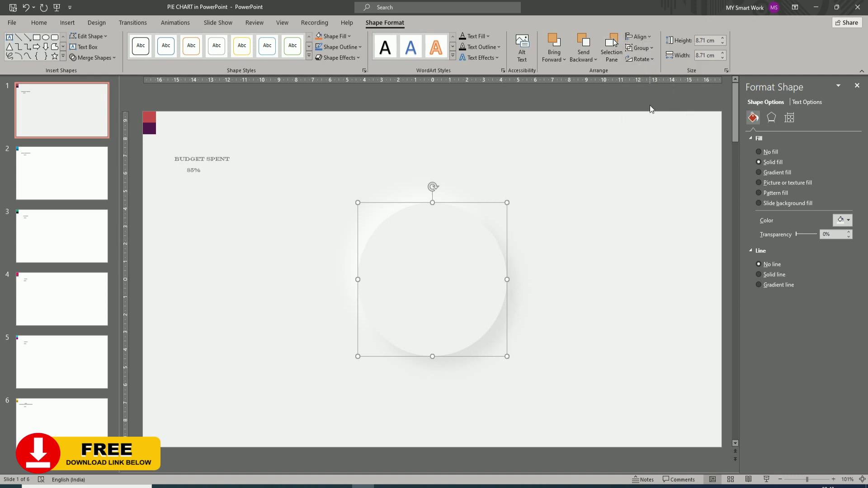
- Group the two stacked circles into one object
{"action": "right_click", "coordinate": [453, 239]}
{"action": "mouse_move", "coordinate": [520, 305]}
{"action": "left_click", "coordinate": [549, 305]}
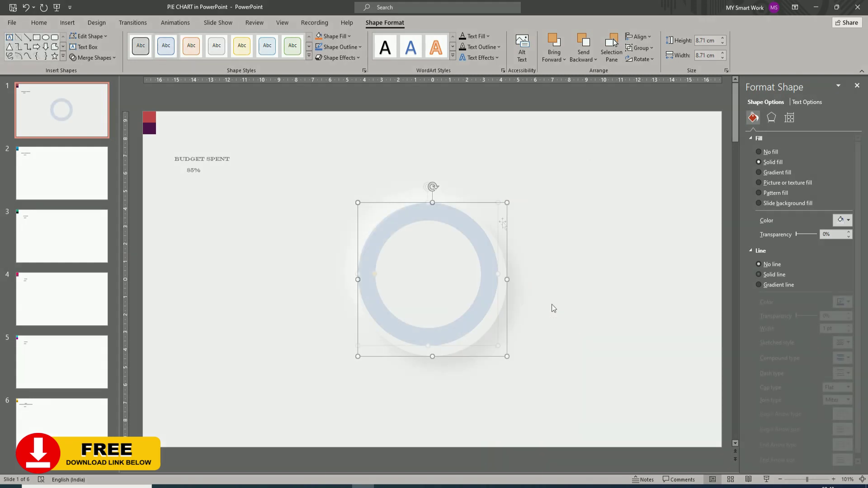
{"action": "left_click", "coordinate": [582, 281]}
- Insert a hollow circle shape about 7.99 cm wide, make its ring thinner, and place it over the shadowed circle
{"action": "left_click", "coordinate": [67, 22]}
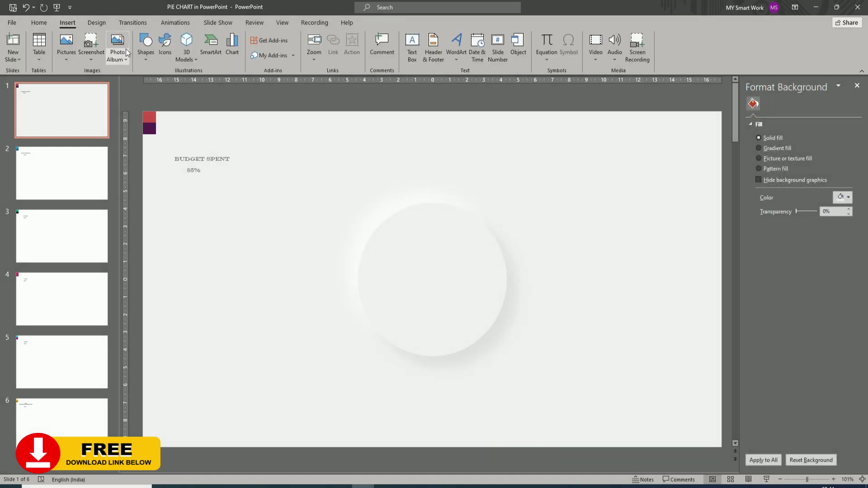
{"action": "left_click", "coordinate": [146, 46]}
{"action": "left_click", "coordinate": [152, 194]}
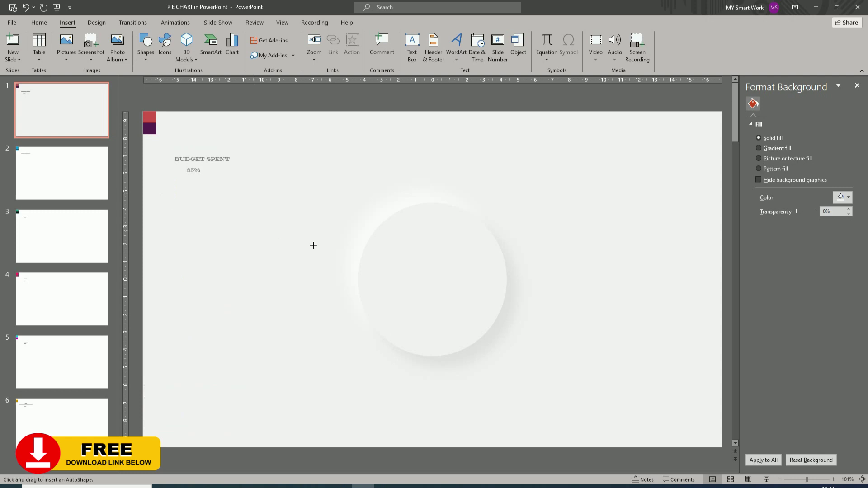
{"action": "left_click_drag", "start_coordinate": [388, 231], "coordinate": [518, 365]}
{"action": "left_click_drag", "start_coordinate": [417, 297], "coordinate": [399, 291]}
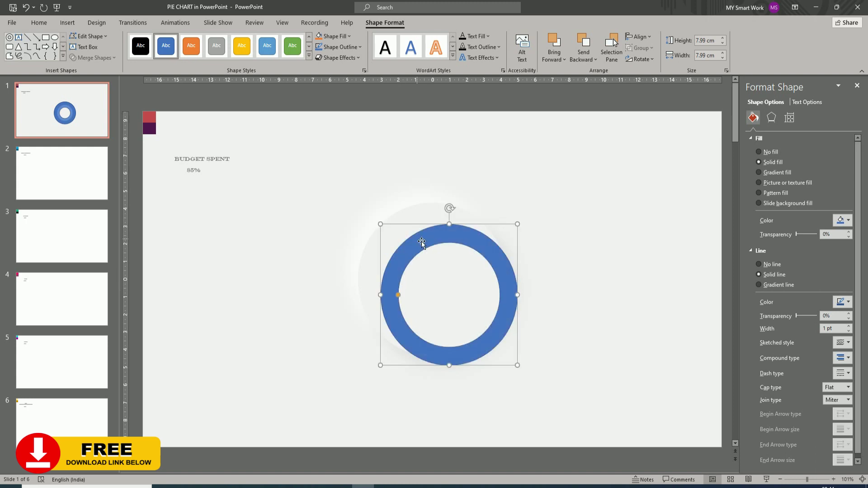
{"action": "left_click_drag", "start_coordinate": [425, 244], "coordinate": [408, 225]}
{"action": "left_click", "coordinate": [329, 174]}
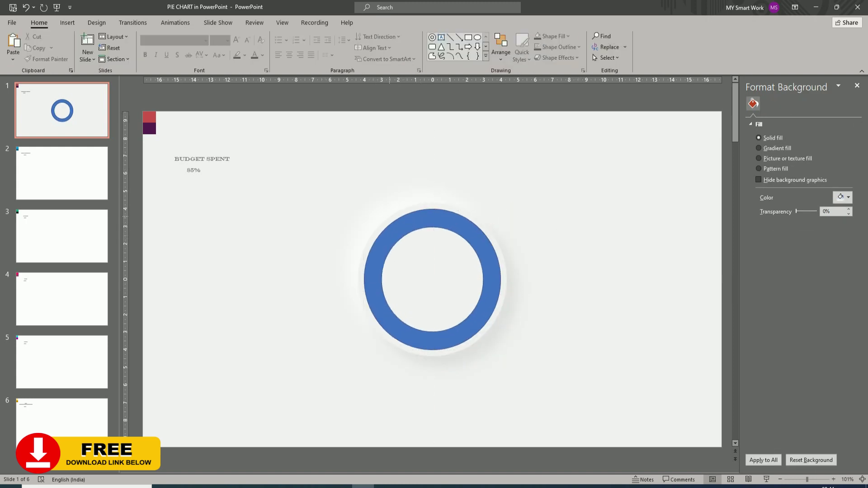
- Align the ring and the grouped circle with each other by center and middle
{"action": "left_click", "coordinate": [432, 279]}
{"action": "left_click", "coordinate": [493, 294], "text": "shift"}
{"action": "left_click", "coordinate": [638, 36]}
{"action": "left_click", "coordinate": [655, 62]}
{"action": "left_click", "coordinate": [638, 37]}
{"action": "left_click", "coordinate": [658, 104]}
{"action": "left_click", "coordinate": [638, 204]}
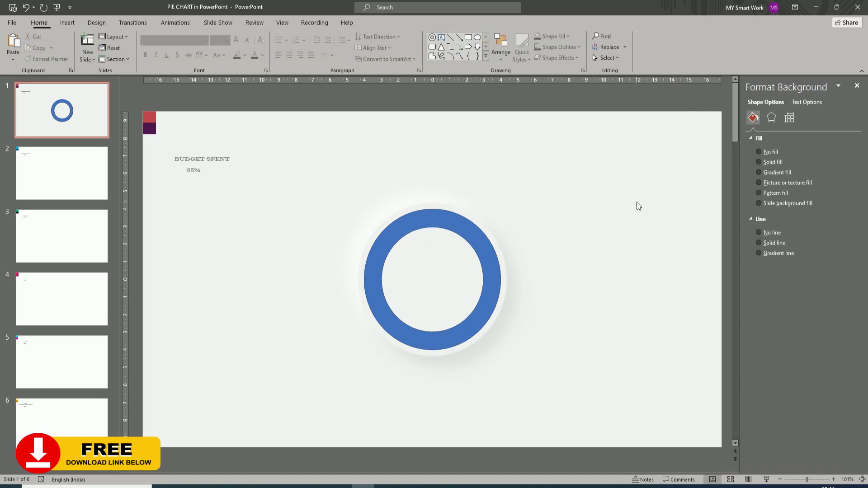
- Remove the ring's outline and fill it with light grey
{"action": "left_click", "coordinate": [484, 238]}
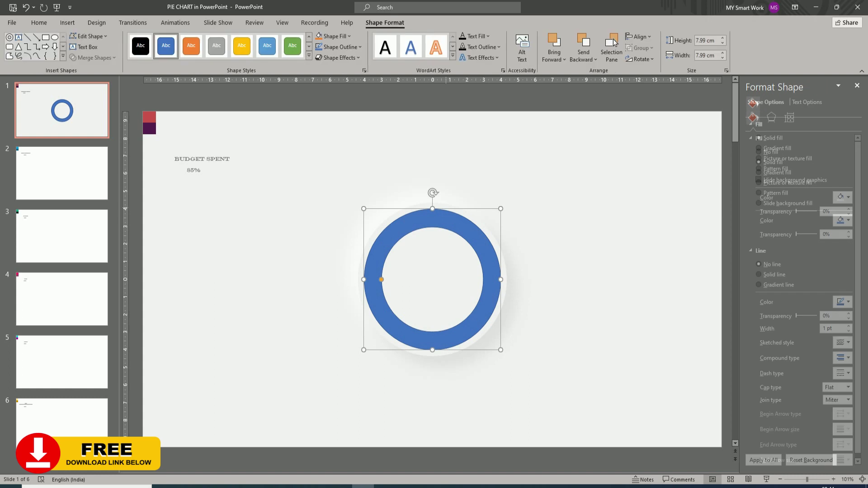
{"action": "left_click", "coordinate": [350, 47]}
{"action": "left_click", "coordinate": [334, 152]}
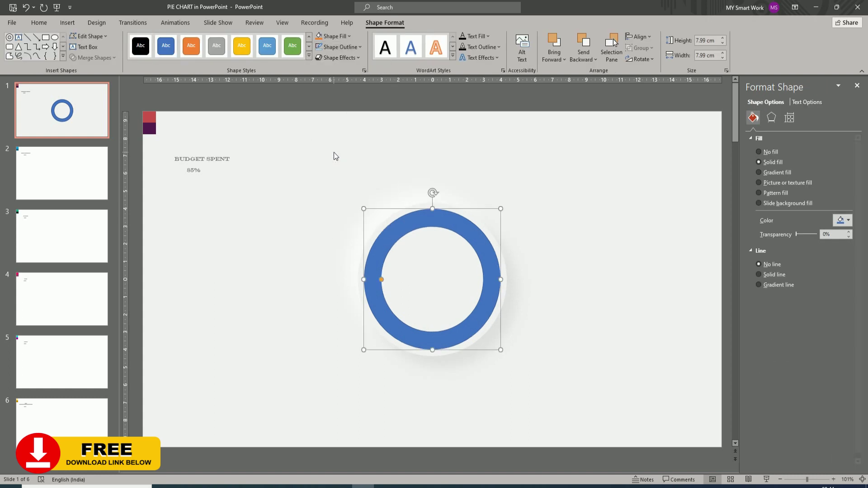
{"action": "left_click", "coordinate": [348, 36]}
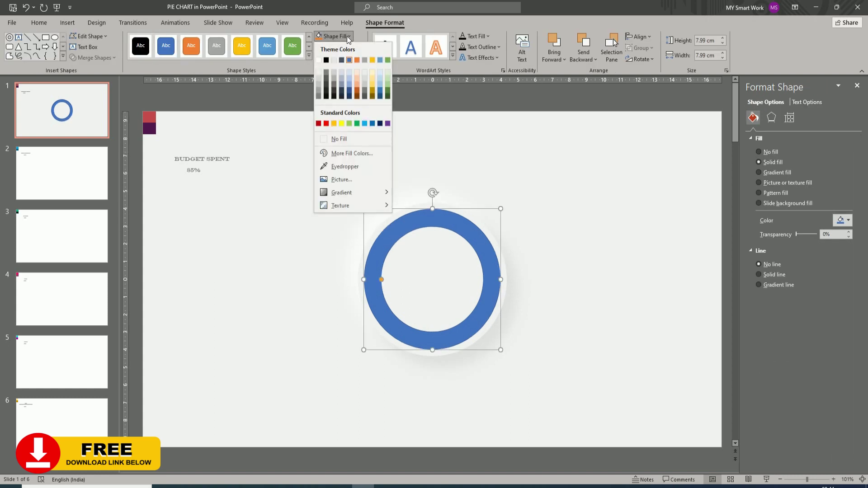
{"action": "left_click", "coordinate": [318, 80]}
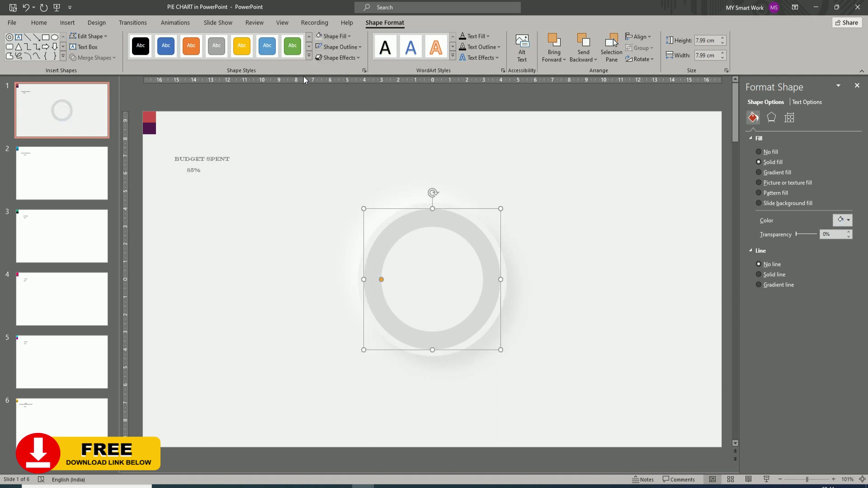
- Insert an arc shape about 6.58 cm in height and width and move it onto the grey ring
{"action": "left_click", "coordinate": [67, 23]}
{"action": "left_click", "coordinate": [145, 50]}
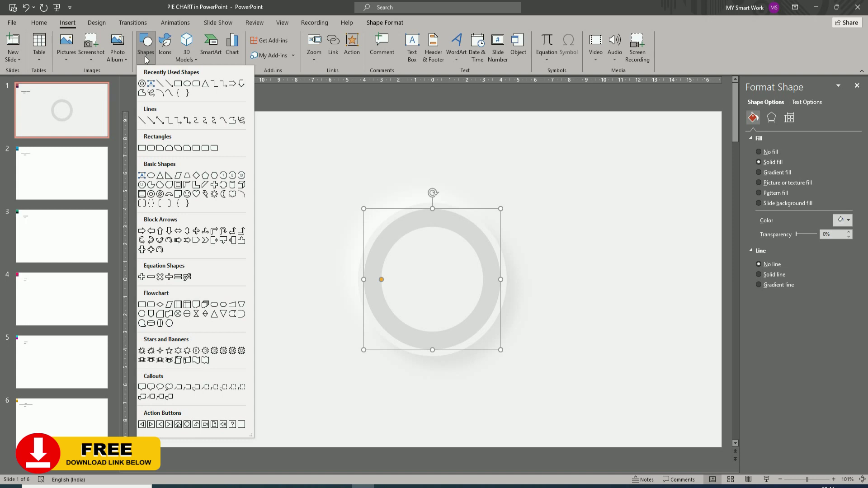
{"action": "left_click", "coordinate": [242, 194]}
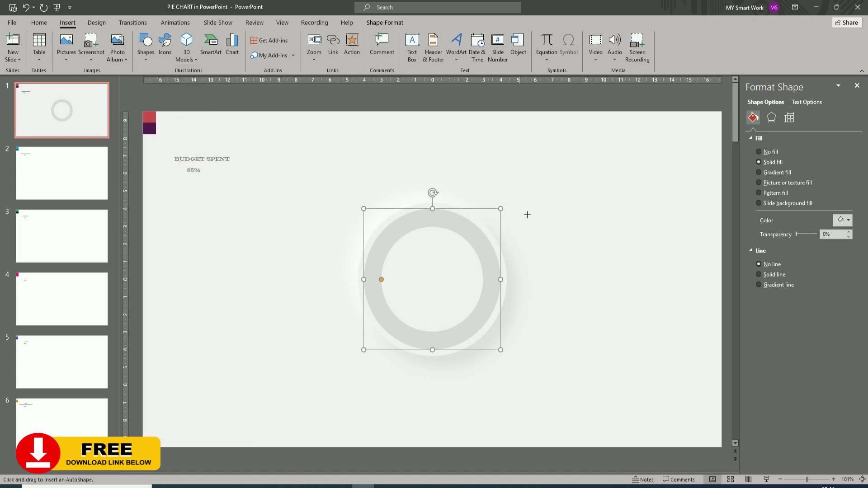
{"action": "left_click_drag", "start_coordinate": [562, 242], "coordinate": [636, 318]}
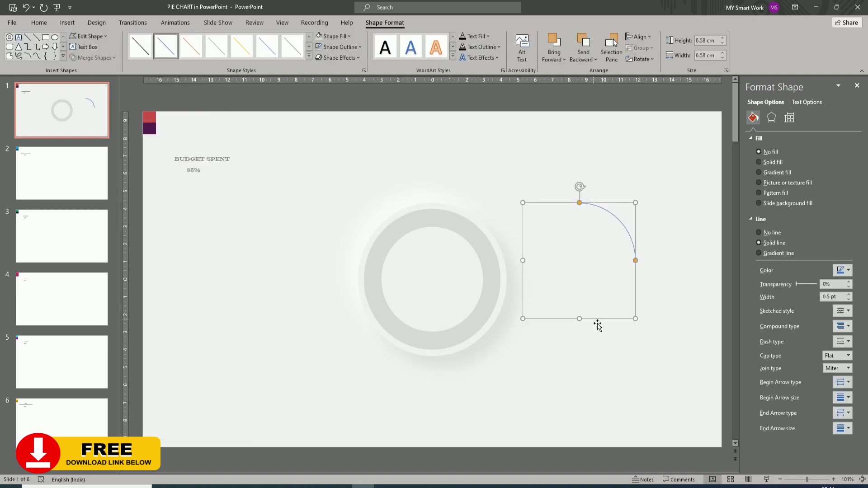
{"action": "left_click_drag", "start_coordinate": [619, 218], "coordinate": [475, 233]}
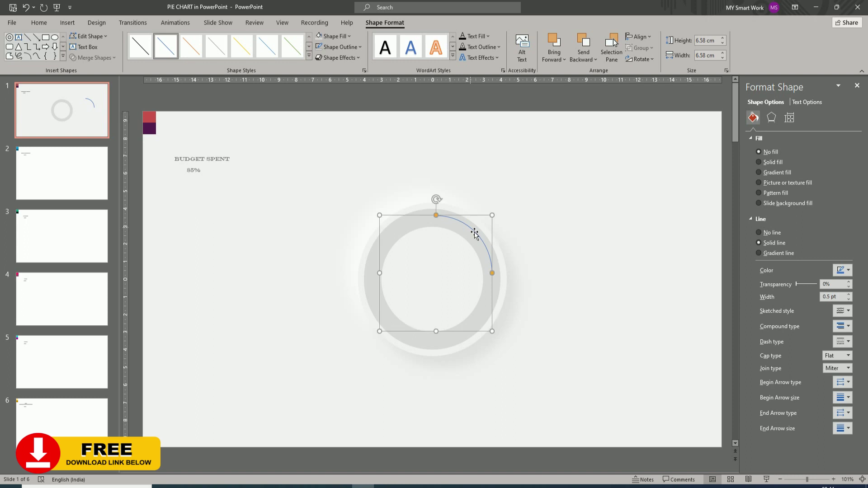
- Extend the arc's end clockwise around most of the ring, then align the arc to the slide's center and middle
{"action": "left_click", "coordinate": [486, 306]}
{"action": "left_click_drag", "start_coordinate": [410, 328], "coordinate": [370, 254]}
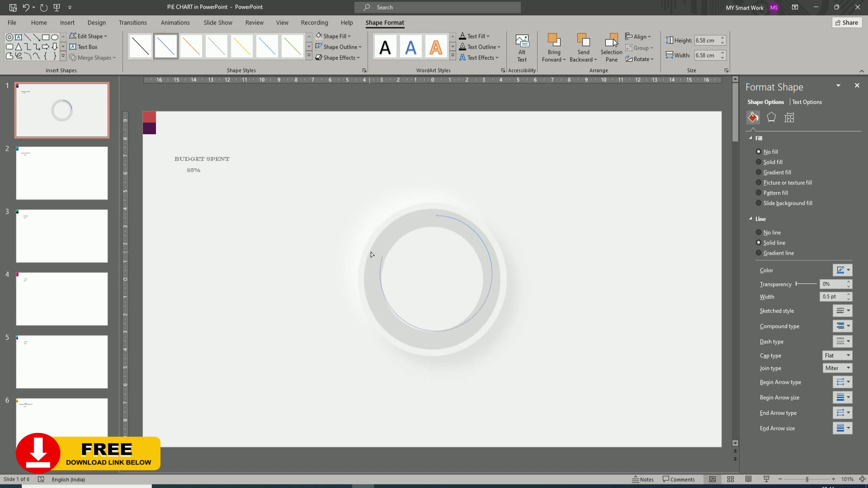
{"action": "left_click_drag", "start_coordinate": [401, 224], "coordinate": [401, 223]}
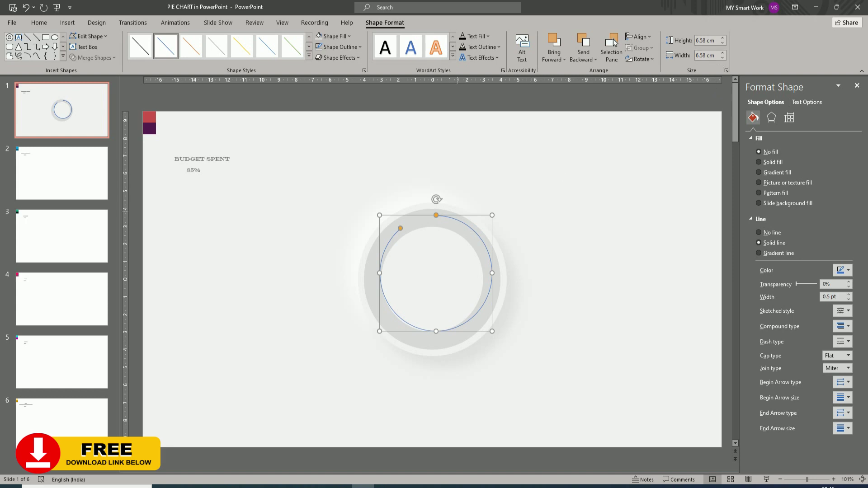
{"action": "left_click", "coordinate": [647, 38]}
{"action": "left_click", "coordinate": [656, 63]}
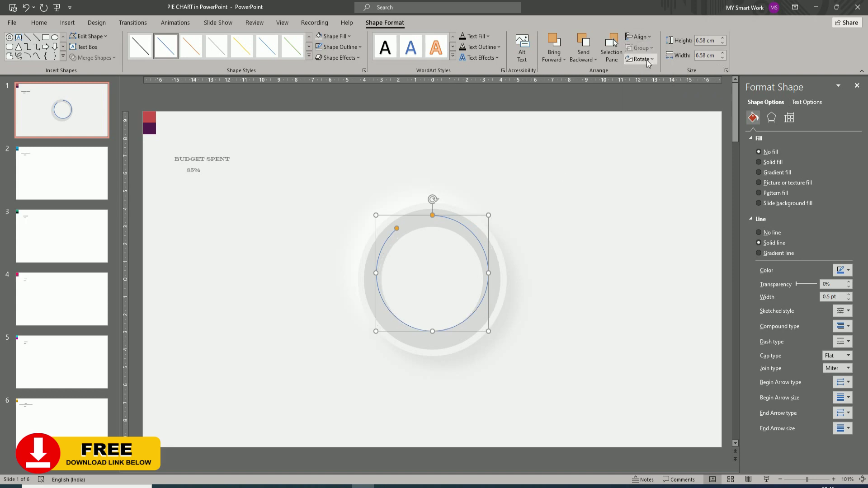
{"action": "left_click", "coordinate": [639, 36]}
{"action": "left_click", "coordinate": [653, 104]}
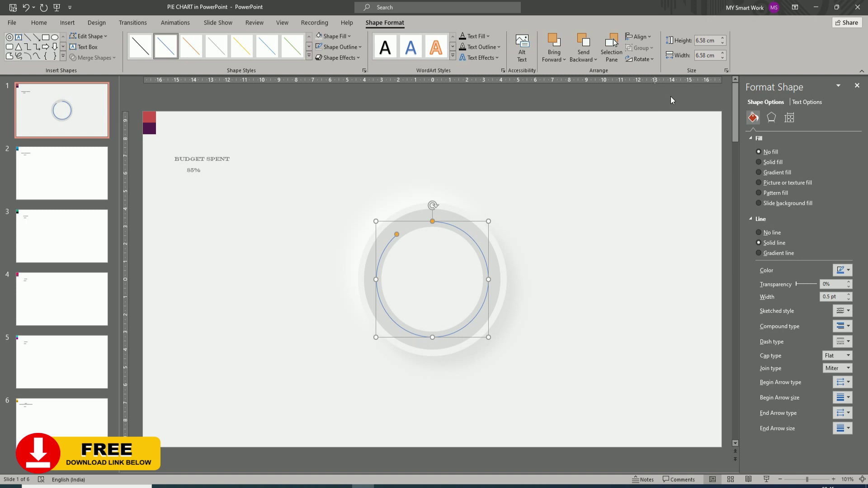
- Set the arc's height and width to 7.2 cm each
{"action": "left_click", "coordinate": [724, 38]}
{"action": "left_click", "coordinate": [724, 38]}
{"action": "left_click", "coordinate": [724, 38]}
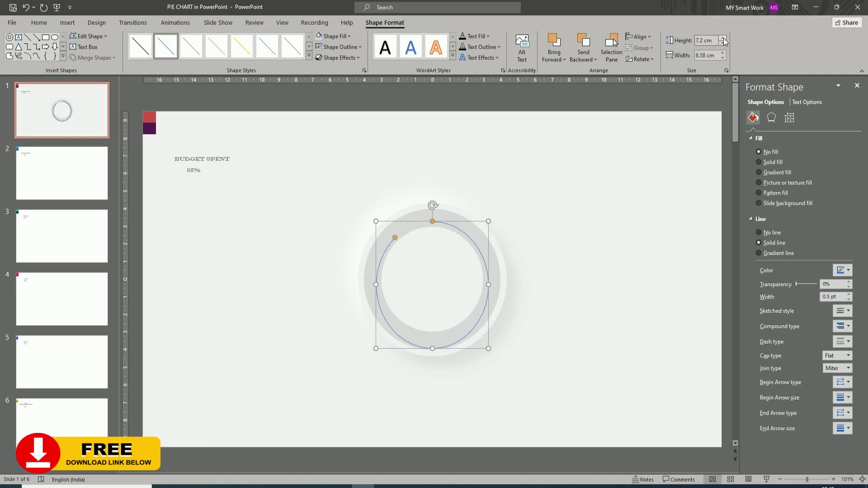
{"action": "left_click", "coordinate": [723, 53]}
{"action": "left_click", "coordinate": [724, 52]}
{"action": "left_click", "coordinate": [724, 52]}
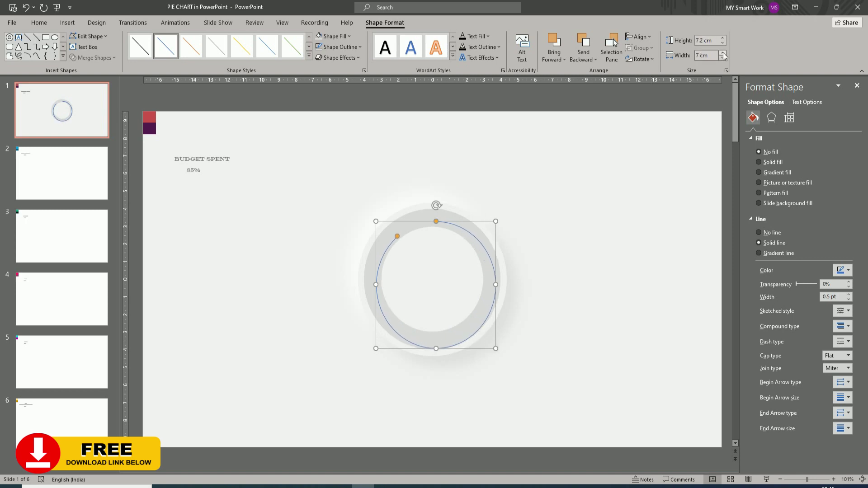
{"action": "left_click", "coordinate": [723, 52]}
{"action": "left_click", "coordinate": [724, 53]}
{"action": "left_click", "coordinate": [723, 52]}
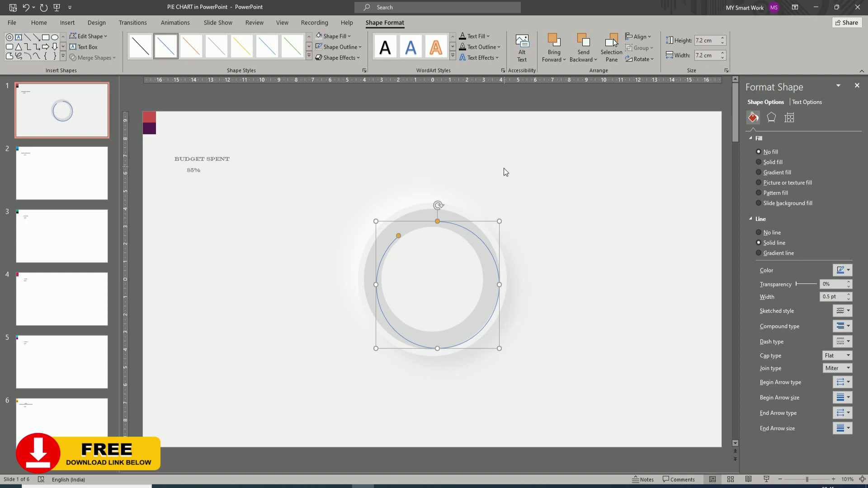
- Re-align the enlarged arc to the center and middle so it follows the grey ring
{"action": "left_click", "coordinate": [639, 36]}
{"action": "left_click", "coordinate": [657, 62]}
{"action": "left_click", "coordinate": [639, 37]}
{"action": "left_click", "coordinate": [649, 103]}
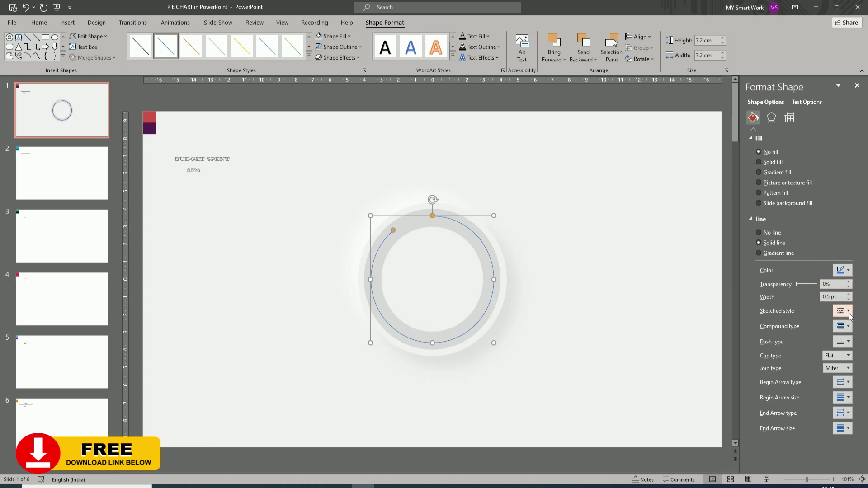
- Set the arc's line width to 15 pt and give it round caps and round joins
{"action": "left_click_drag", "start_coordinate": [831, 299], "coordinate": [820, 300]}
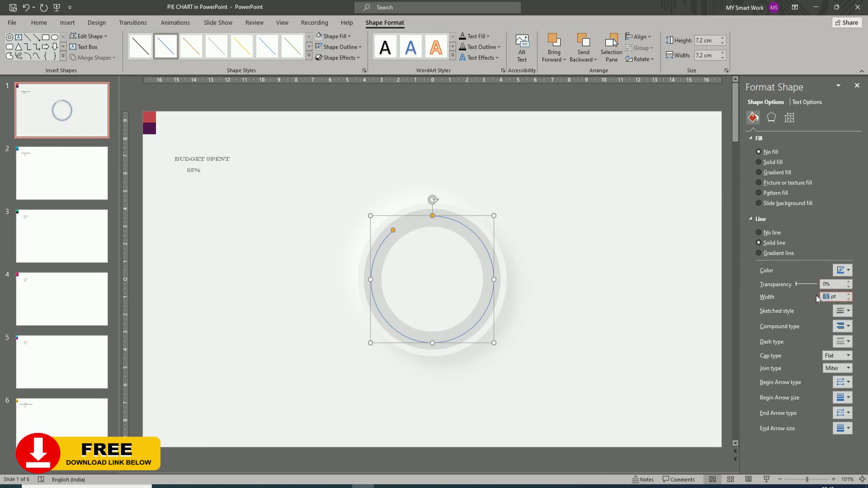
{"action": "type", "text": "15"}
{"action": "key", "text": "Return"}
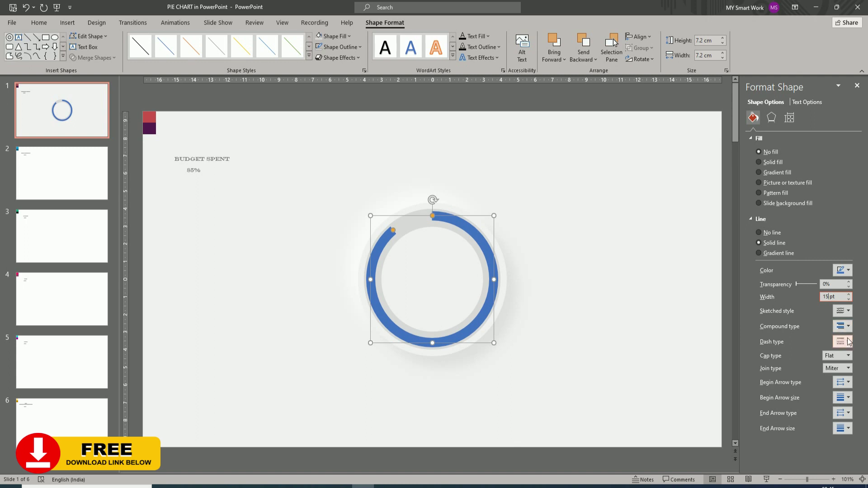
{"action": "left_click", "coordinate": [849, 356]}
{"action": "left_click", "coordinate": [841, 366]}
{"action": "left_click", "coordinate": [848, 368]}
{"action": "left_click", "coordinate": [833, 378]}
{"action": "left_click", "coordinate": [619, 311]}
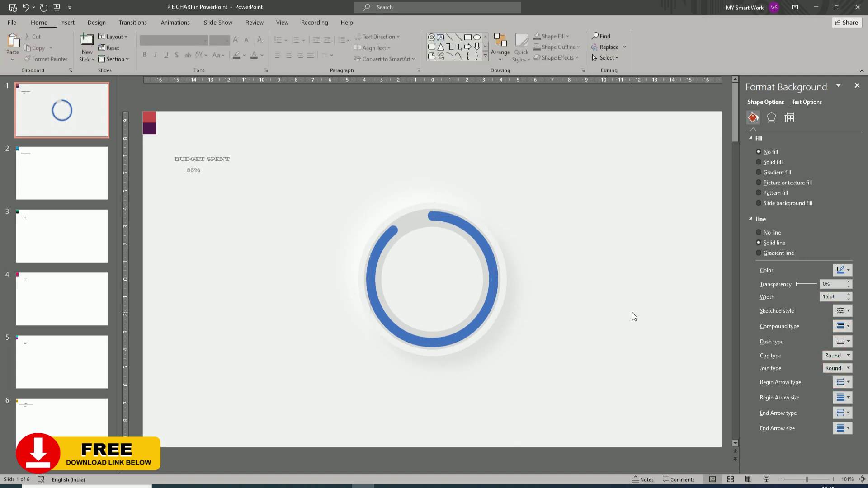
- Pull the arc's end back counter-clockwise along the grey ring so it represents about 85%
{"action": "left_click", "coordinate": [393, 242]}
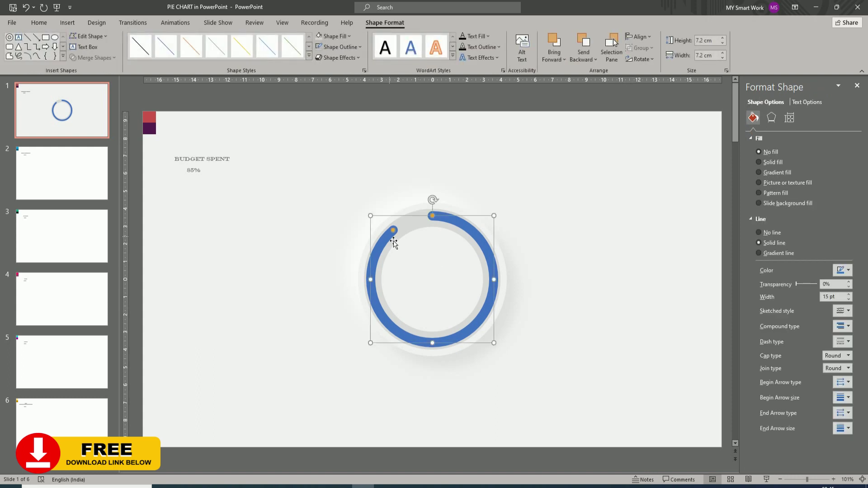
{"action": "left_click_drag", "start_coordinate": [392, 235], "coordinate": [378, 252]}
{"action": "left_click", "coordinate": [516, 281]}
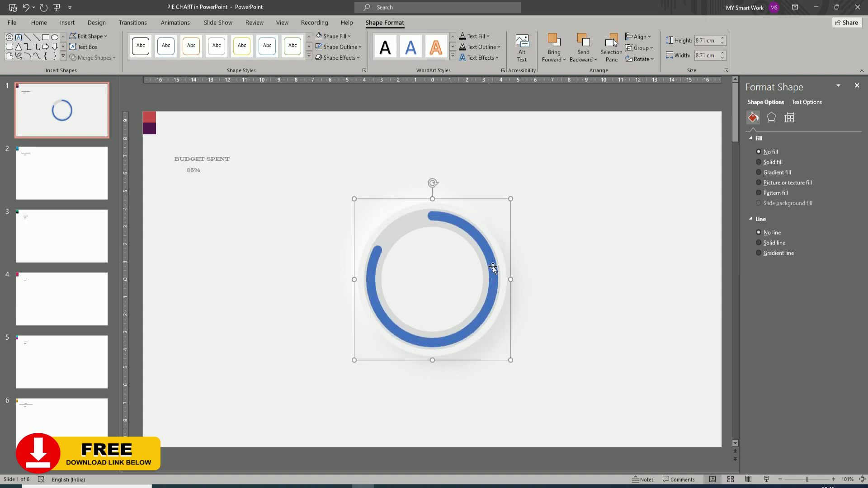
{"action": "left_click", "coordinate": [493, 268]}
{"action": "left_click", "coordinate": [778, 253]}
{"action": "key", "text": "ctrl+z"}
{"action": "left_click", "coordinate": [514, 259]}
- Give the arc a gradient line and remove its middle gradient stops, leaving only the first and last
{"action": "left_click", "coordinate": [493, 256]}
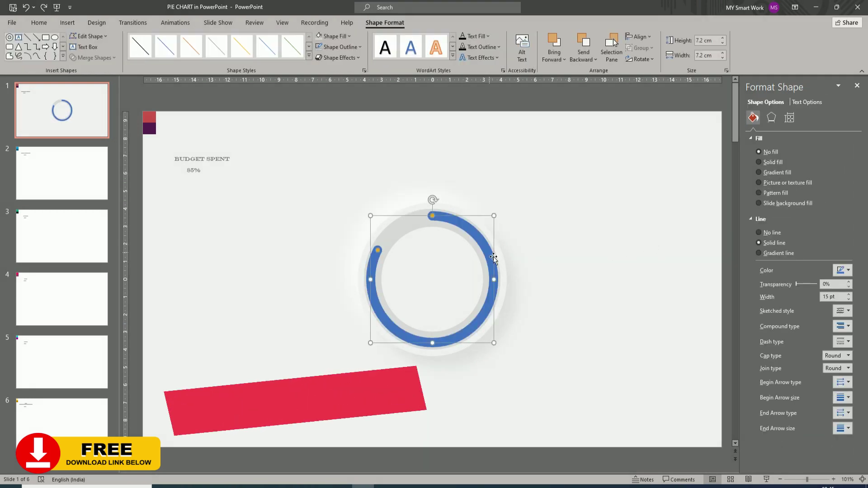
{"action": "left_click", "coordinate": [778, 253]}
{"action": "left_click", "coordinate": [811, 337]}
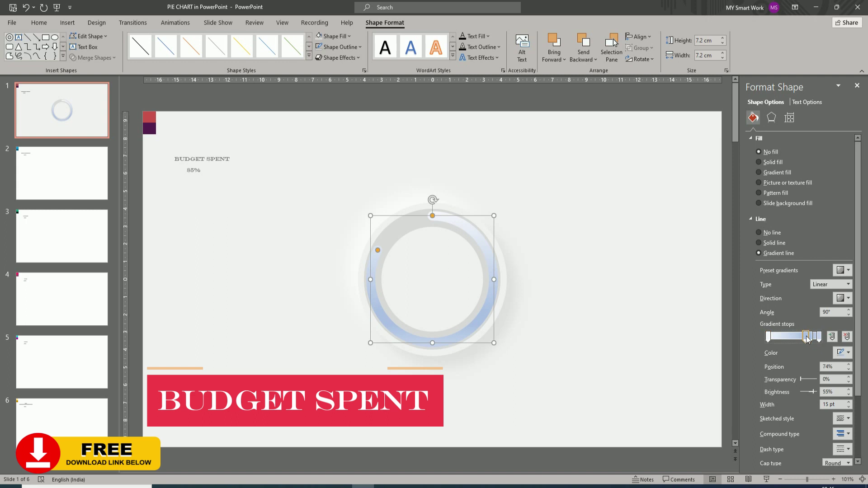
{"action": "left_click", "coordinate": [847, 337]}
- Color the arc's first gradient stop from the slide's red swatch and the last stop from the purple swatch using the Eyedropper
{"action": "left_click", "coordinate": [842, 352]}
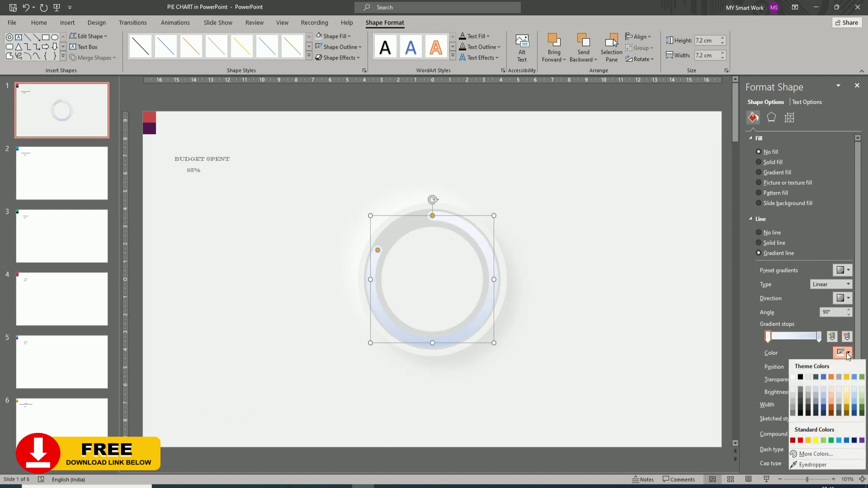
{"action": "left_click", "coordinate": [812, 462]}
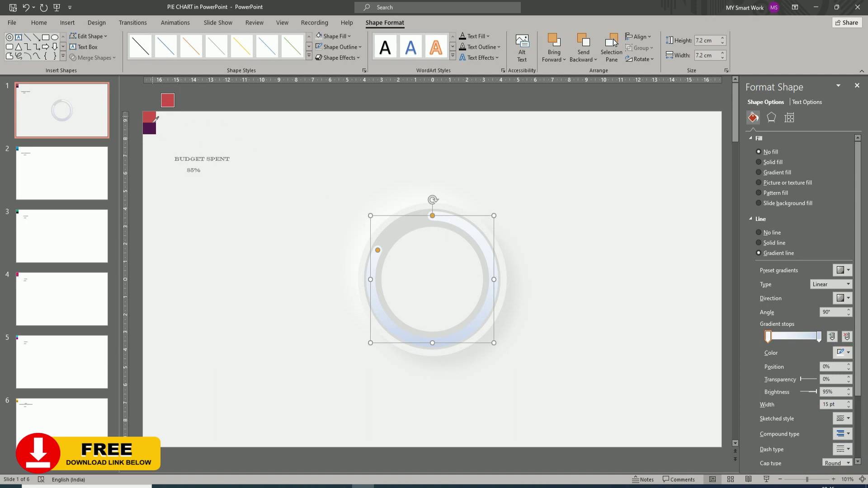
{"action": "left_click", "coordinate": [151, 117]}
{"action": "left_click", "coordinate": [820, 336]}
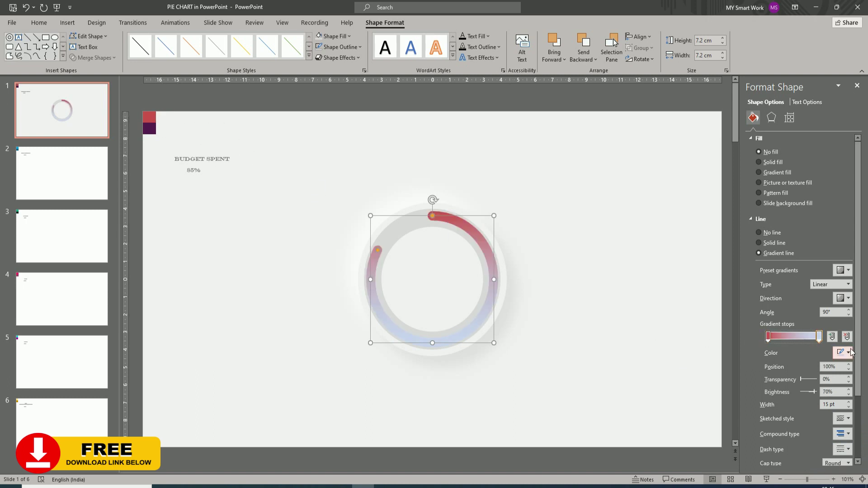
{"action": "left_click", "coordinate": [843, 353]}
{"action": "left_click", "coordinate": [810, 342]}
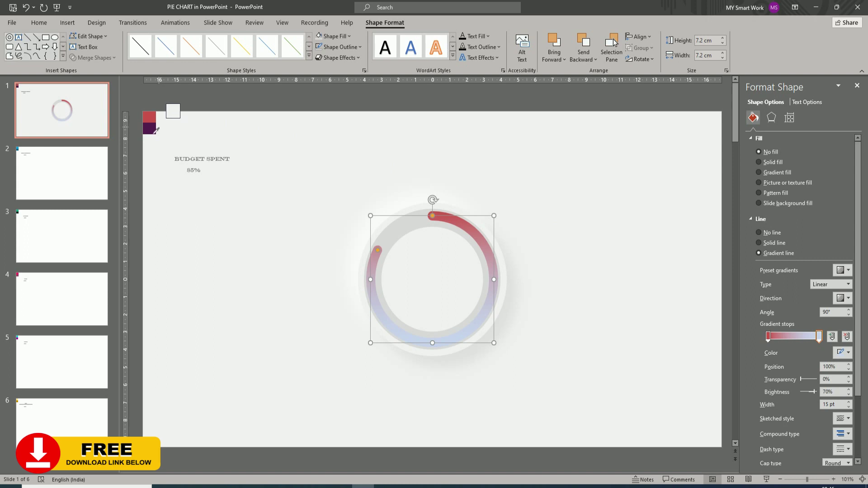
{"action": "left_click", "coordinate": [150, 129]}
- Set the arc's linear gradient direction to 0° and shift the purple gradient stop to 95%
{"action": "left_click", "coordinate": [843, 298]}
{"action": "left_click", "coordinate": [839, 317]}
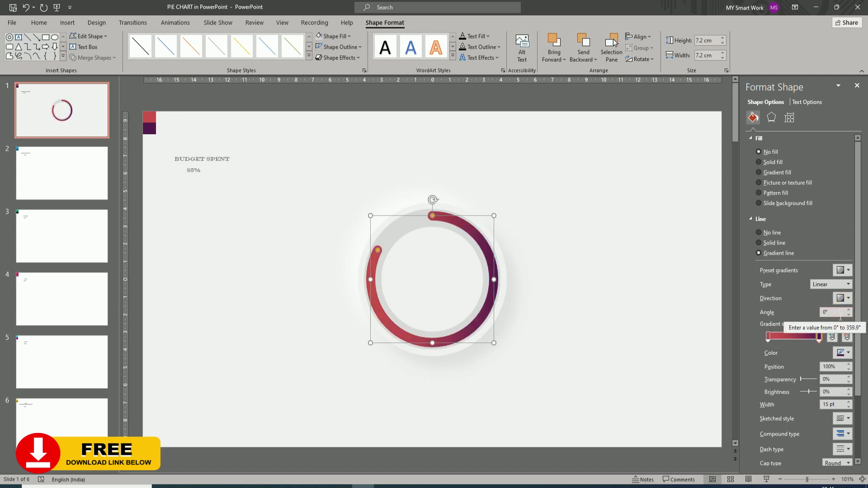
{"action": "left_click_drag", "start_coordinate": [819, 337], "coordinate": [817, 338]}
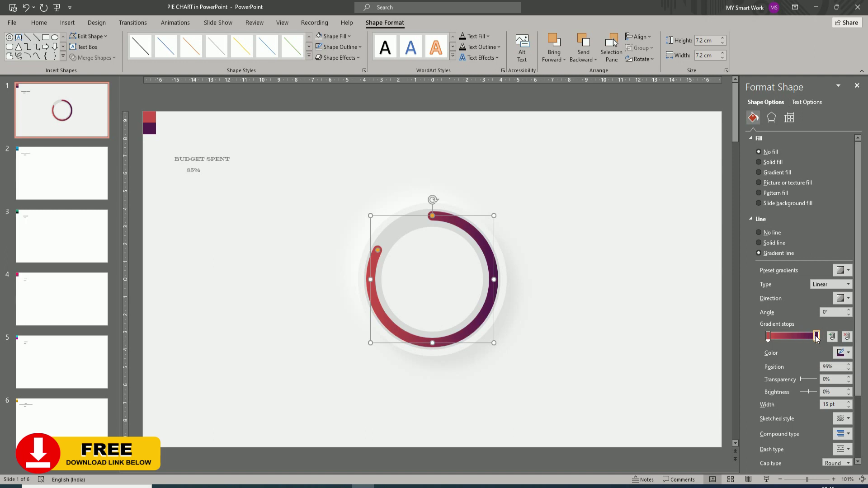
{"action": "left_click", "coordinate": [609, 303]}
- Move the 85% label inside the ring and enlarge its text to 44 pt, widening its box to fit
{"action": "key", "text": "ctrl+v"}
{"action": "left_click_drag", "start_coordinate": [194, 170], "coordinate": [430, 274]}
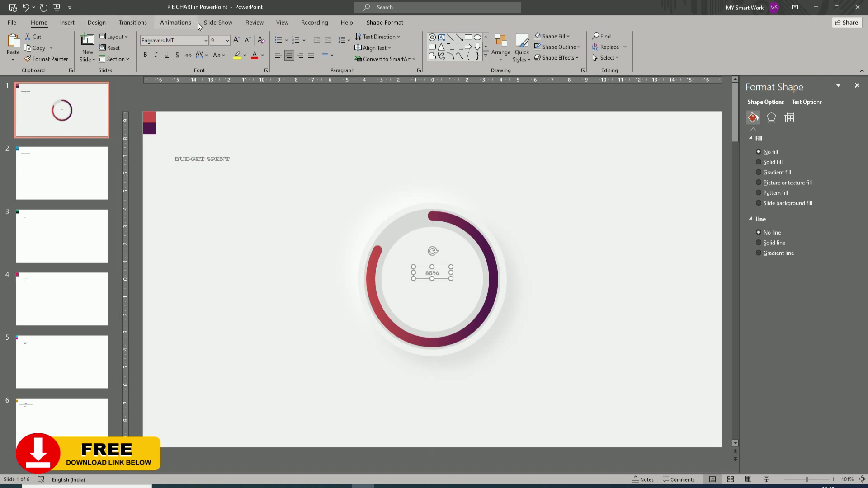
{"action": "left_click", "coordinate": [237, 40]}
{"action": "left_click", "coordinate": [237, 40]}
{"action": "left_click", "coordinate": [237, 40]}
{"action": "left_click", "coordinate": [237, 40]}
{"action": "left_click", "coordinate": [237, 40]}
{"action": "left_click", "coordinate": [237, 40]}
{"action": "left_click", "coordinate": [237, 40]}
{"action": "left_click_drag", "start_coordinate": [451, 320], "coordinate": [495, 320]}
{"action": "left_click_drag", "start_coordinate": [445, 274], "coordinate": [429, 261]}
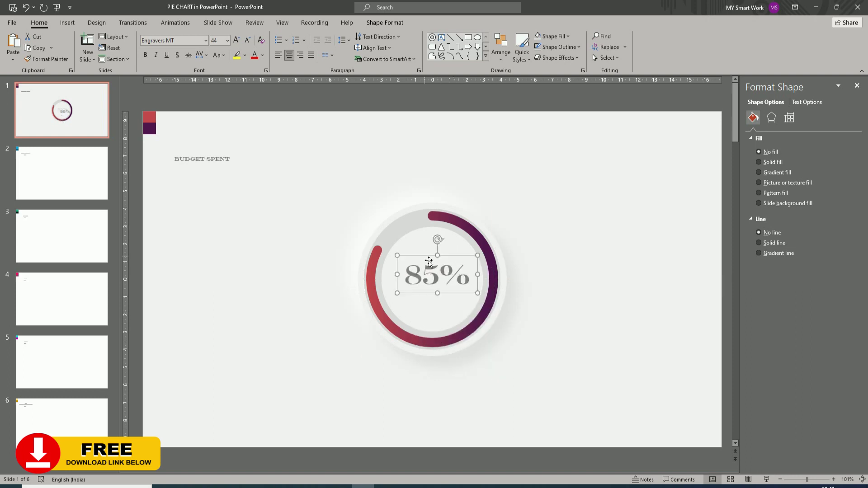
- Set the 85% label's font size to 45 pt
{"action": "left_click", "coordinate": [221, 41]}
{"action": "type", "text": "15"}
{"action": "key", "text": "Return"}
{"action": "left_click", "coordinate": [224, 42]}
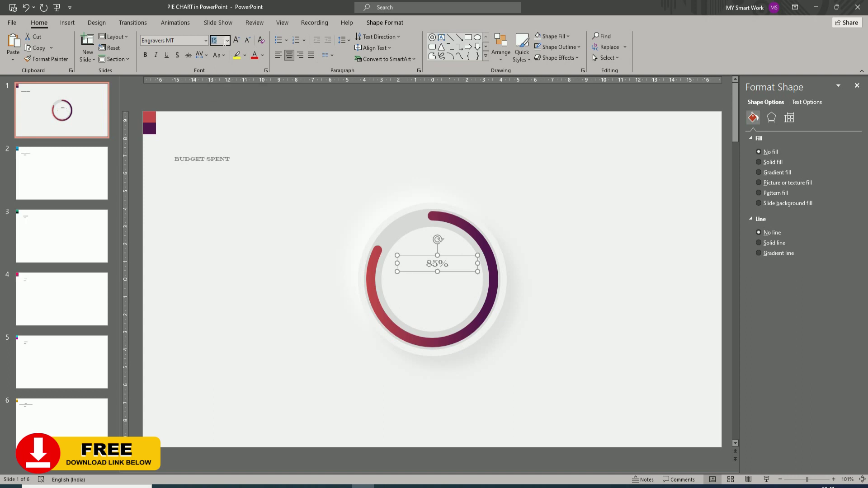
{"action": "key", "text": "Return"}
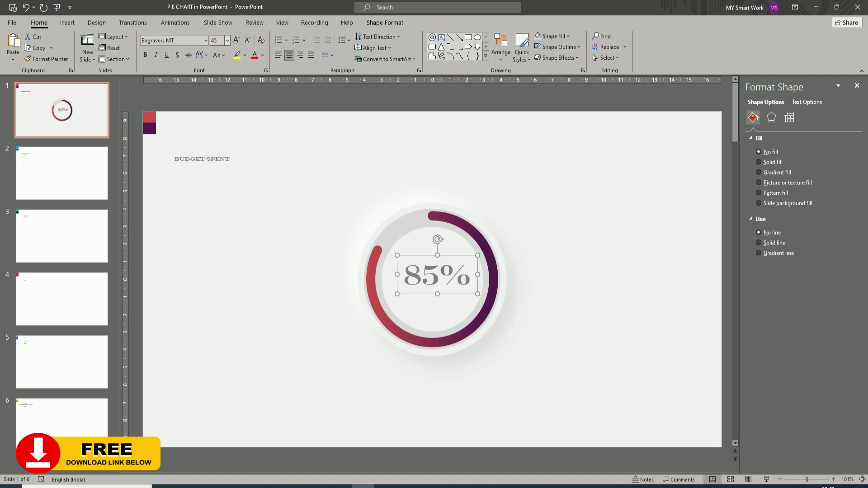
- Align the 85% label to the slide's center and middle
{"action": "left_click", "coordinate": [393, 24]}
{"action": "left_click", "coordinate": [639, 37]}
{"action": "left_click", "coordinate": [648, 62]}
{"action": "left_click", "coordinate": [640, 37]}
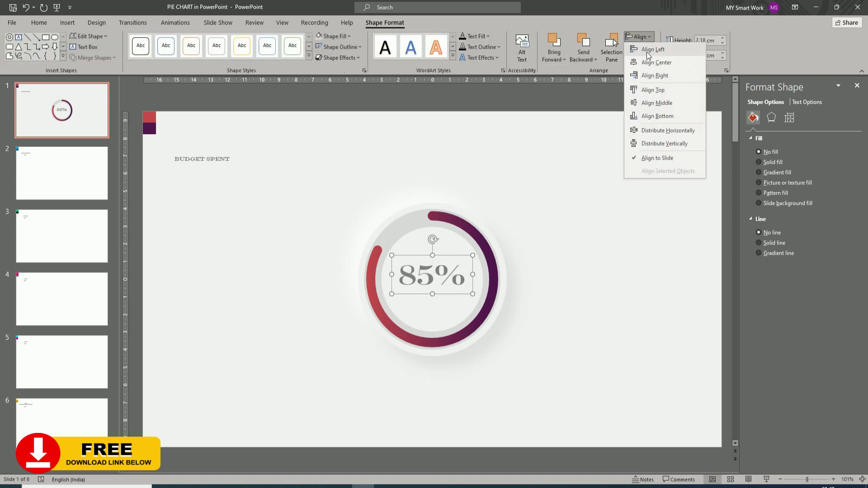
{"action": "left_click", "coordinate": [656, 103]}
{"action": "left_click", "coordinate": [597, 192]}
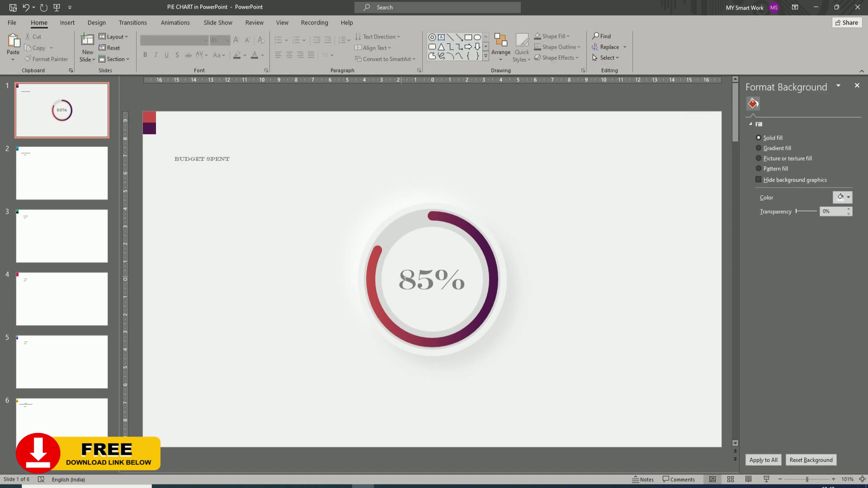
- Apply a red-to-purple linear gradient fill at 0° to the 85% text
{"action": "left_click", "coordinate": [432, 279]}
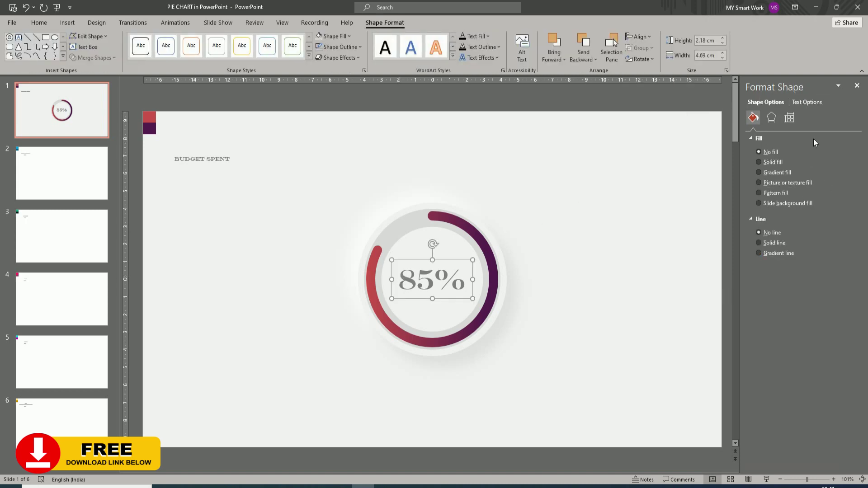
{"action": "left_click", "coordinate": [807, 102]}
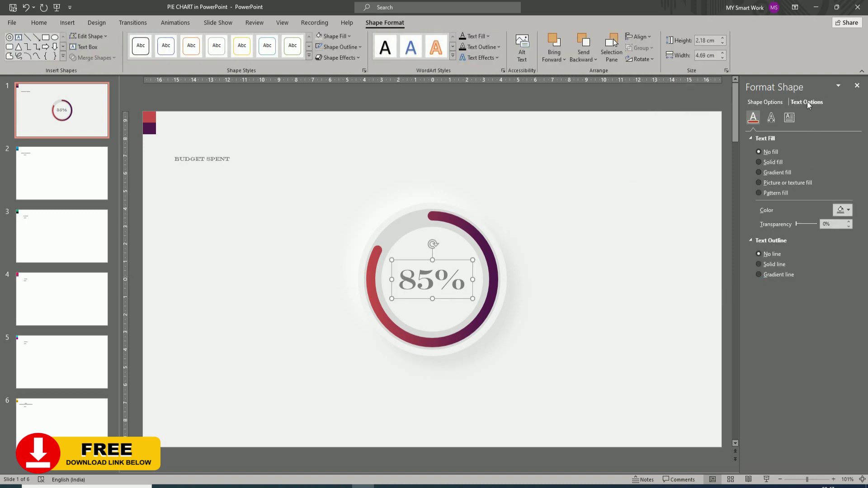
{"action": "left_click", "coordinate": [780, 173]}
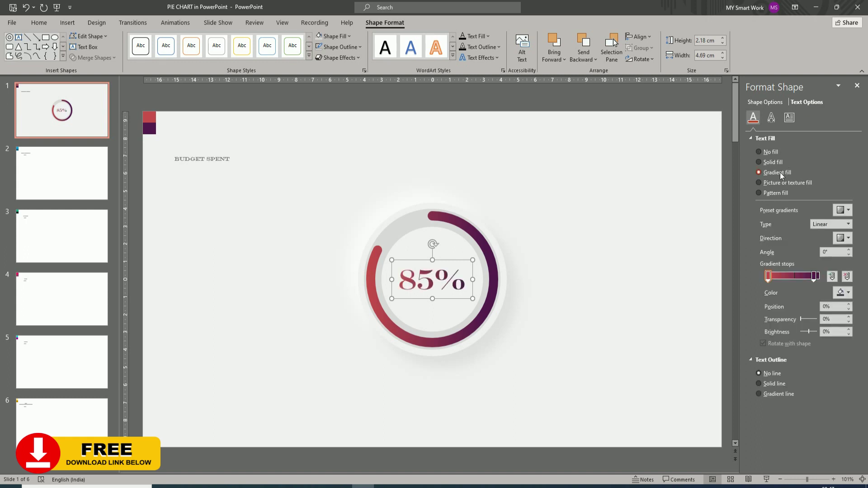
{"action": "left_click", "coordinate": [651, 237]}
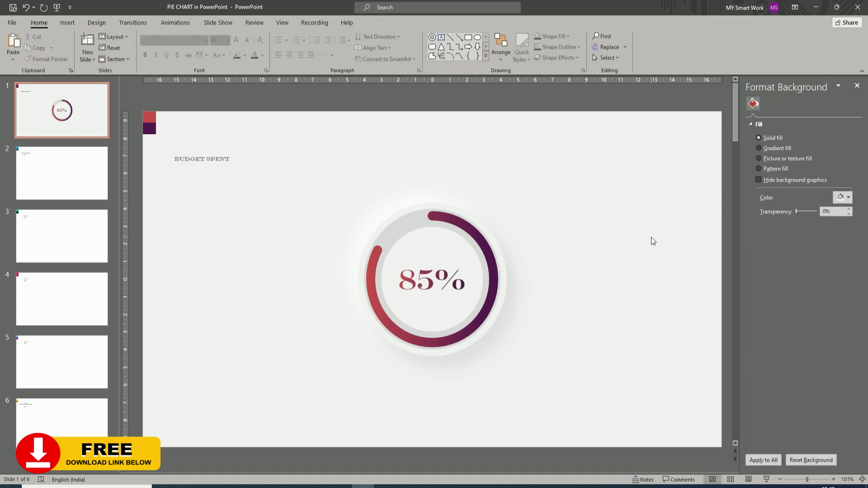
- Apply an outer shadow offset to the bottom right to the grey ring
{"action": "left_click", "coordinate": [389, 230]}
{"action": "left_click", "coordinate": [348, 58]}
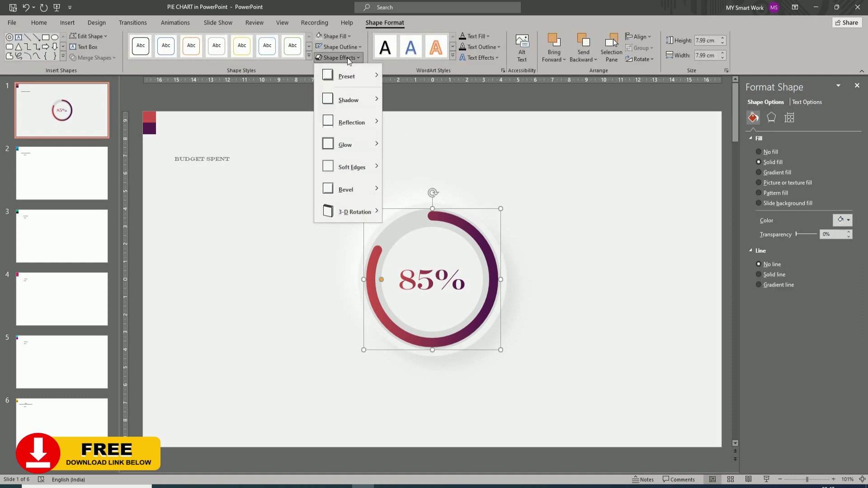
{"action": "mouse_move", "coordinate": [348, 100]}
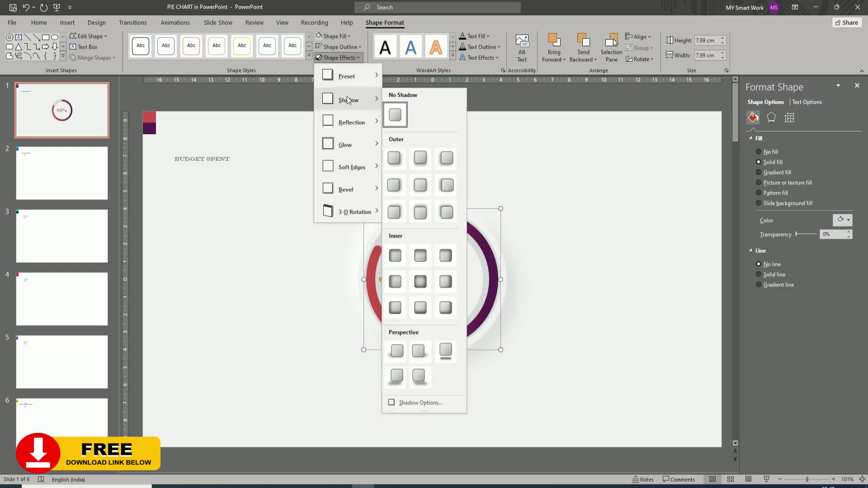
{"action": "left_click", "coordinate": [396, 154]}
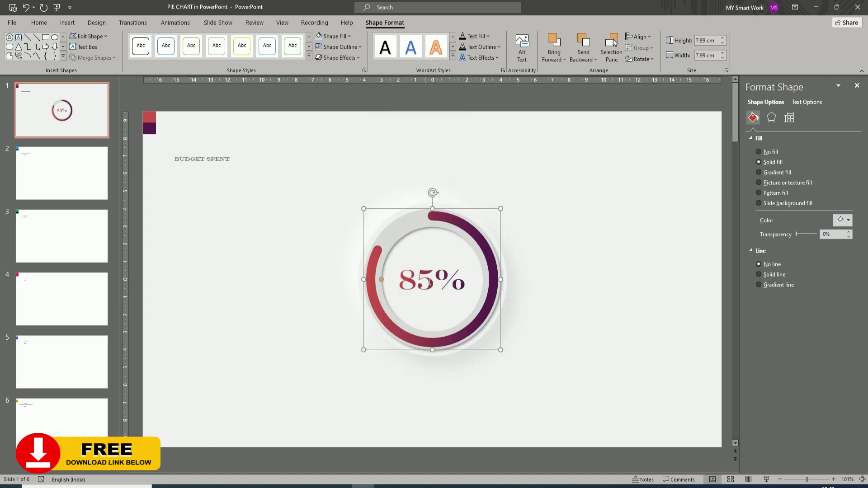
- Apply an outer shadow offset to the top left to the gradient arc
{"action": "left_click", "coordinate": [441, 220]}
{"action": "left_click", "coordinate": [350, 59]}
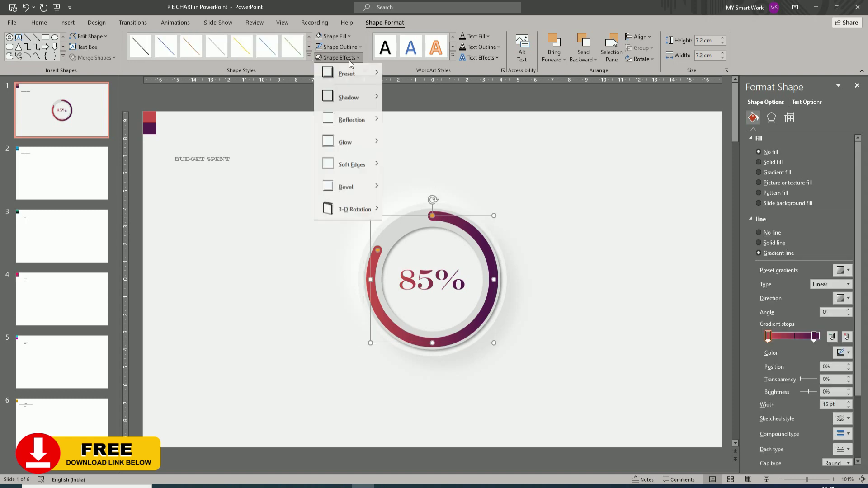
{"action": "mouse_move", "coordinate": [349, 98]}
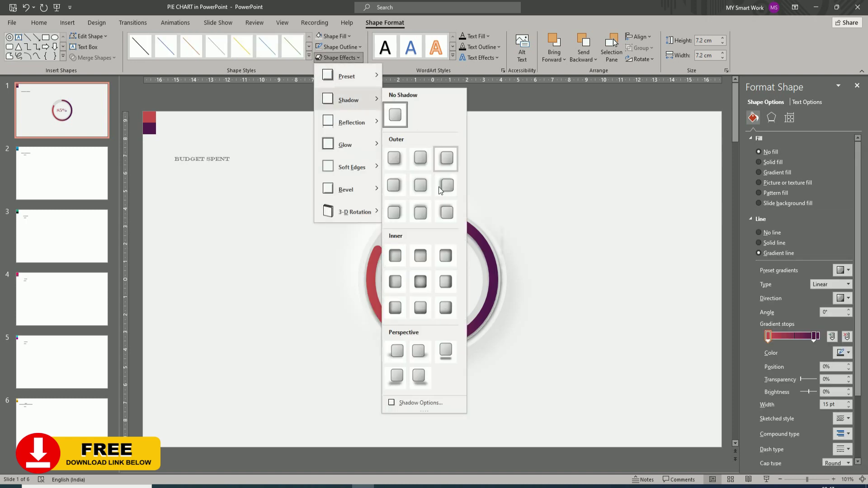
{"action": "left_click", "coordinate": [446, 212]}
{"action": "left_click", "coordinate": [587, 263]}
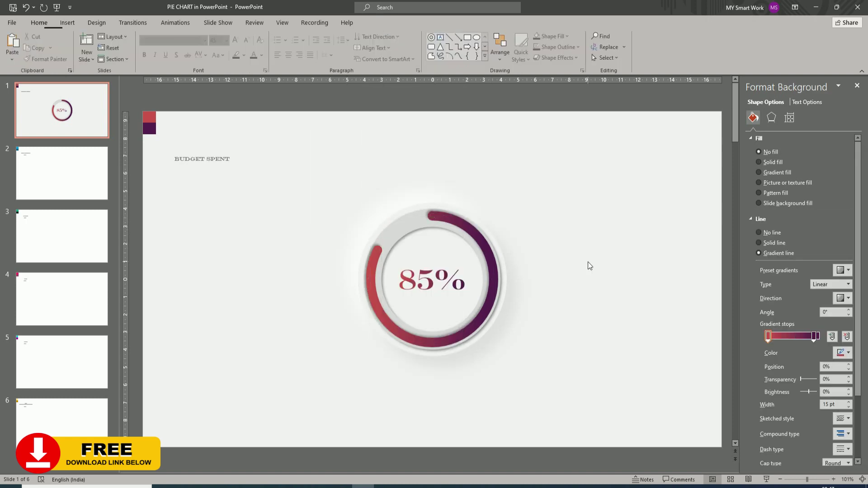
- Change the grey ring's shadow to the centered outer shadow
{"action": "left_click", "coordinate": [413, 224]}
{"action": "left_click", "coordinate": [342, 47]}
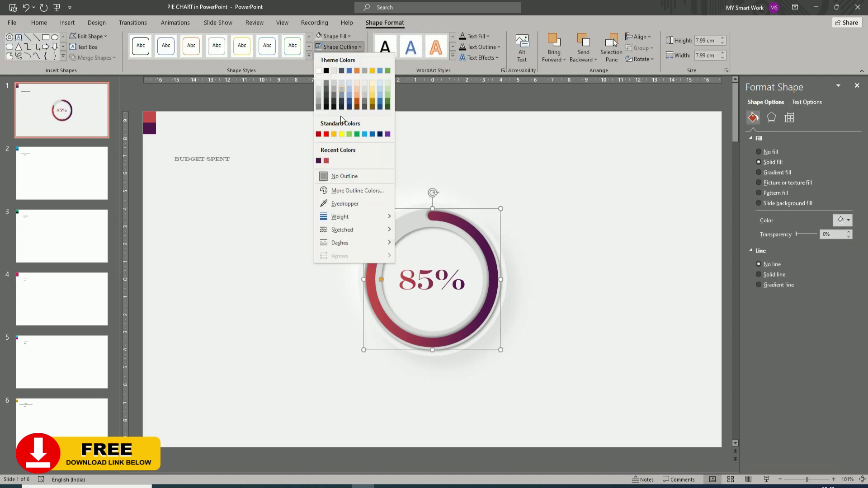
{"action": "left_click", "coordinate": [340, 47]}
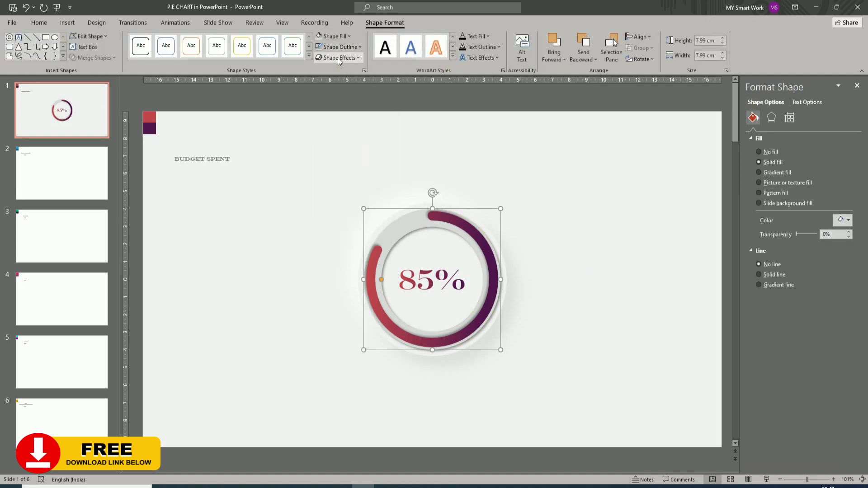
{"action": "left_click", "coordinate": [339, 58]}
{"action": "mouse_move", "coordinate": [344, 98]}
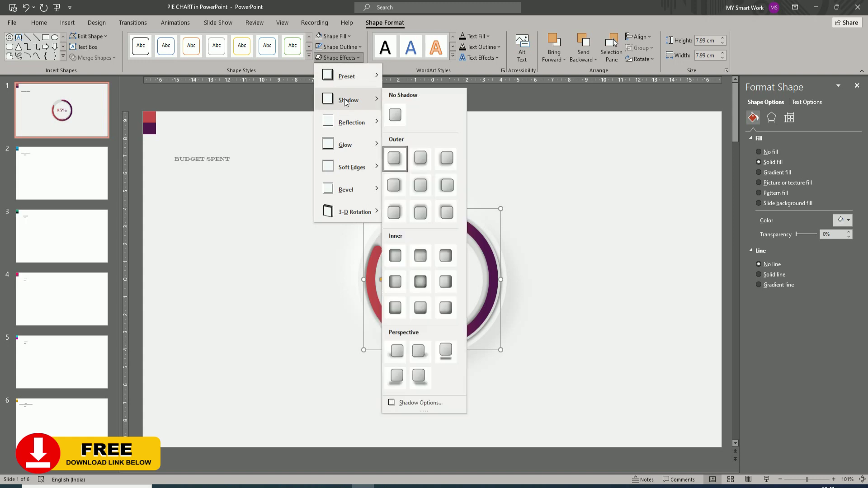
{"action": "left_click", "coordinate": [420, 187]}
{"action": "left_click", "coordinate": [550, 209]}
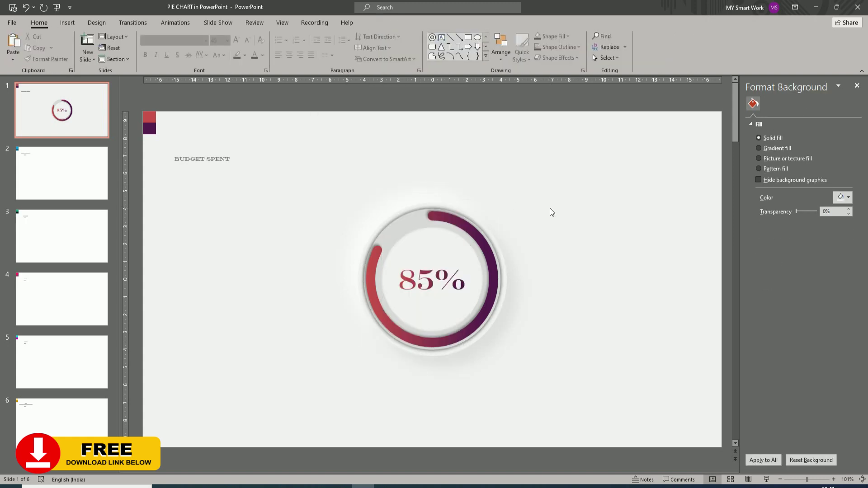
- Move the BUDGET SPENT label above the ring, set its font size to 26 pt and widen its text box
{"action": "left_click", "coordinate": [201, 158]}
{"action": "left_click_drag", "start_coordinate": [202, 158], "coordinate": [431, 171]}
{"action": "left_click", "coordinate": [39, 23]}
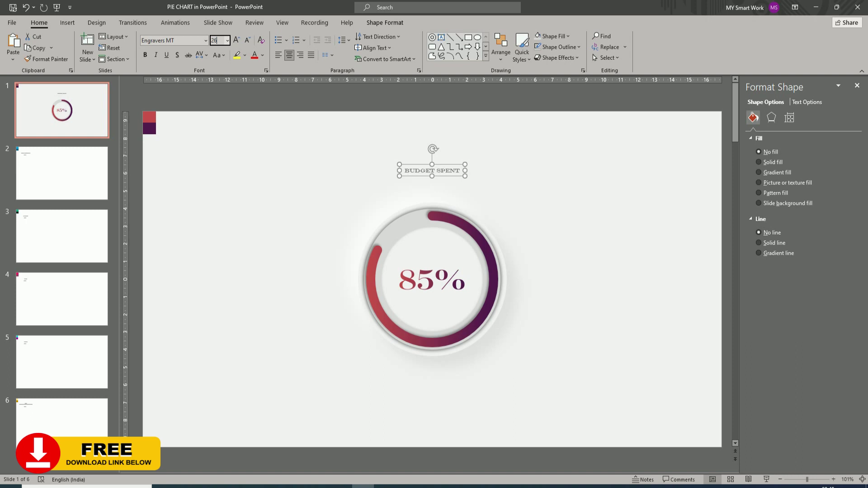
{"action": "type", "text": "26"}
{"action": "key", "text": "Return"}
{"action": "left_click_drag", "start_coordinate": [465, 206], "coordinate": [553, 205]}
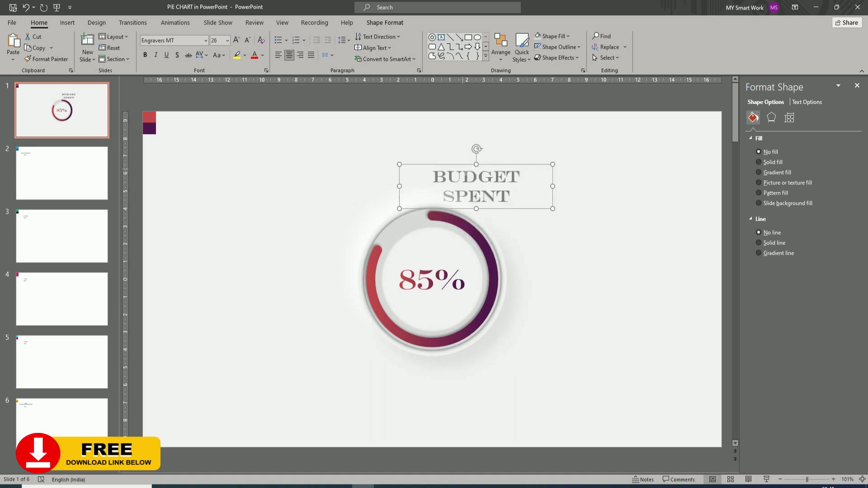
- Move the BUDGET SPENT label so it sits centered above the ring with a clear gap
{"action": "left_click_drag", "start_coordinate": [465, 171], "coordinate": [417, 151]}
{"action": "left_click", "coordinate": [557, 225]}
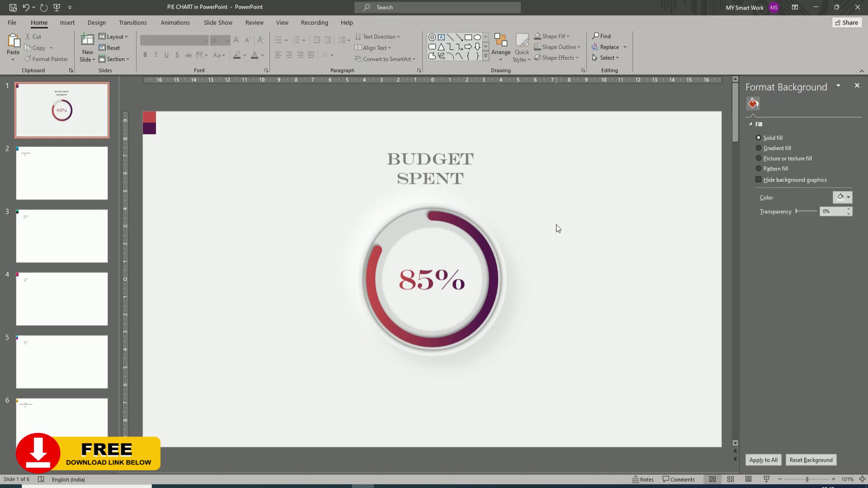
{"action": "left_click_drag", "start_coordinate": [428, 152], "coordinate": [428, 142]}
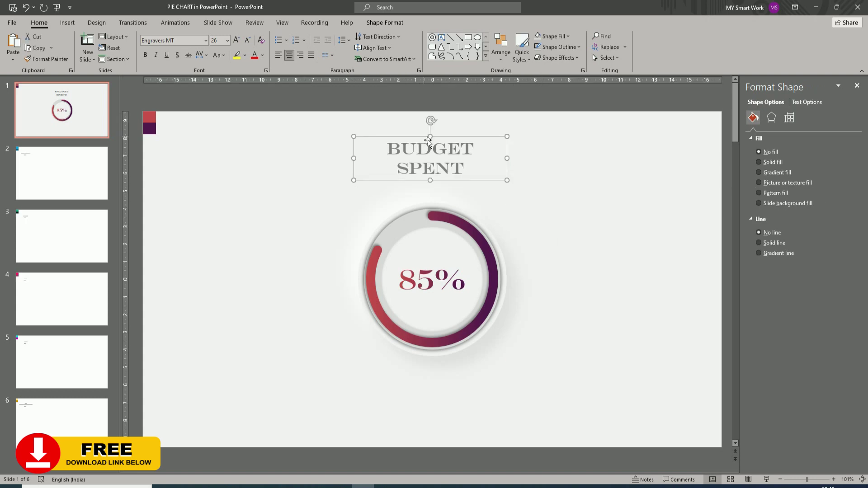
{"action": "left_click", "coordinate": [317, 198]}
- Copy the ring, arc and percentage label from slide 1 and paste them onto slide 2
{"action": "left_click_drag", "start_coordinate": [310, 192], "coordinate": [615, 424]}
{"action": "key", "text": "ctrl+c"}
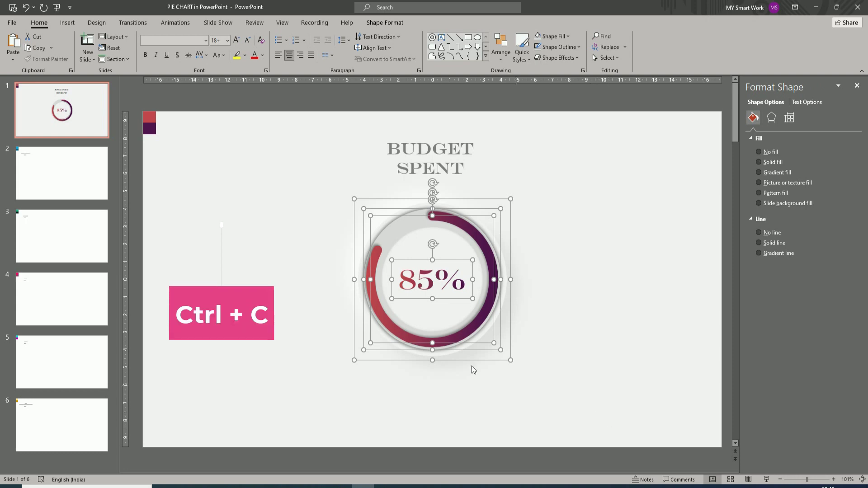
{"action": "left_click", "coordinate": [74, 170]}
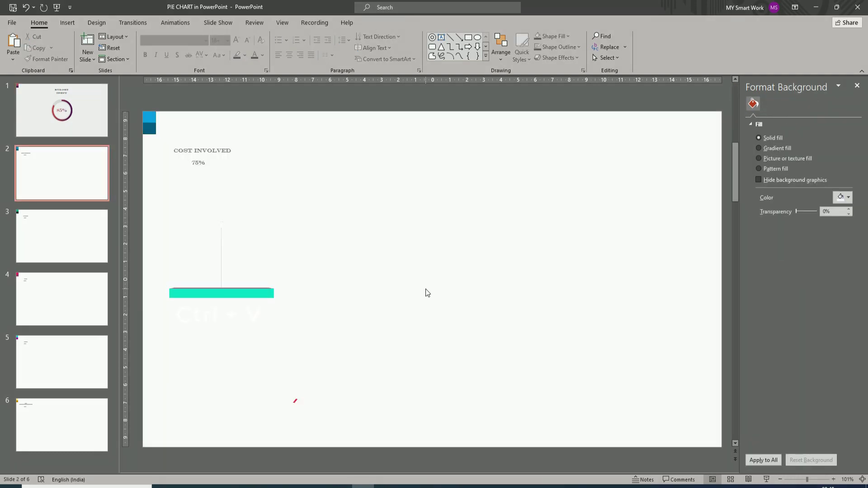
{"action": "key", "text": "ctrl+v"}
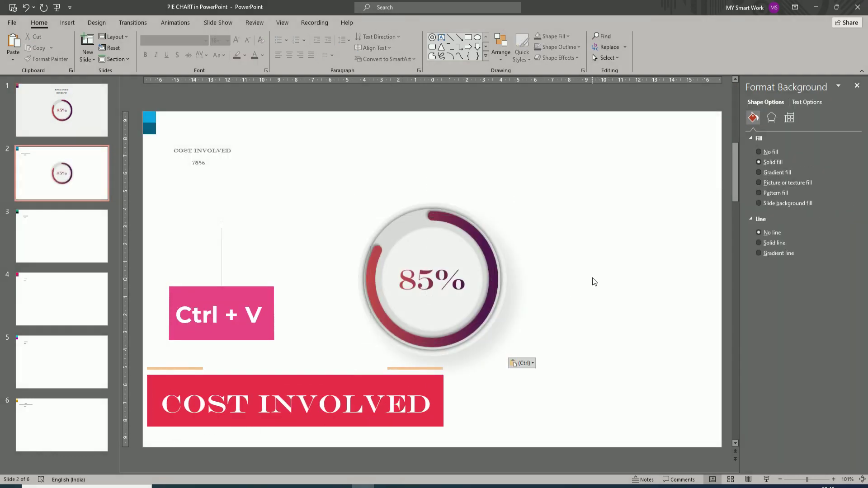
- Recolor the arc's gradient stops on slide 2 with the light blue and dark blue sampled from the slide's corner swatches
{"action": "left_click", "coordinate": [484, 245]}
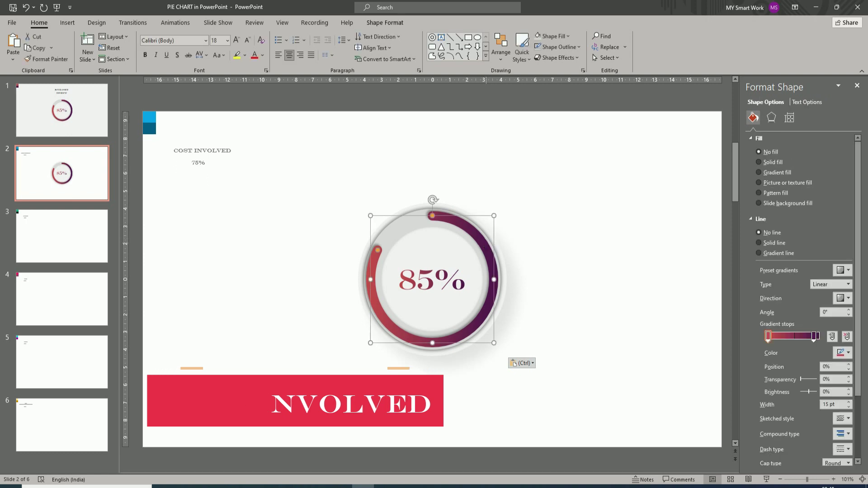
{"action": "left_click", "coordinate": [843, 353]}
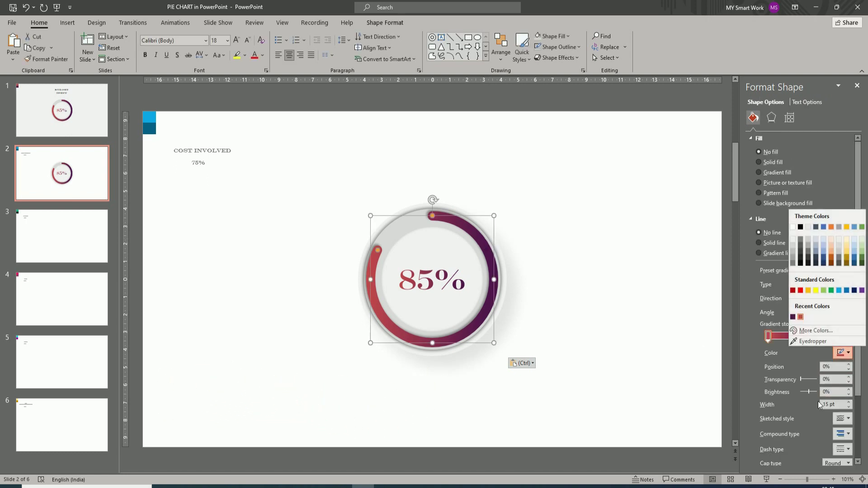
{"action": "left_click", "coordinate": [809, 342]}
{"action": "left_click", "coordinate": [153, 117]}
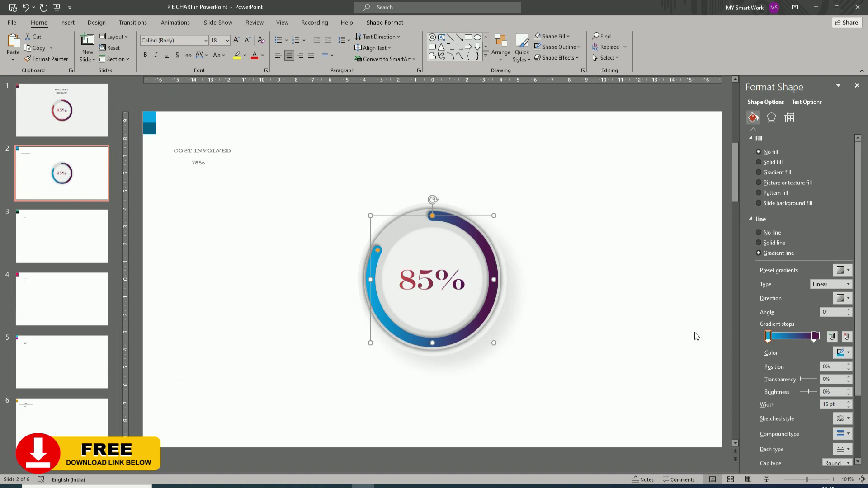
{"action": "left_click", "coordinate": [814, 336]}
{"action": "left_click", "coordinate": [843, 353]}
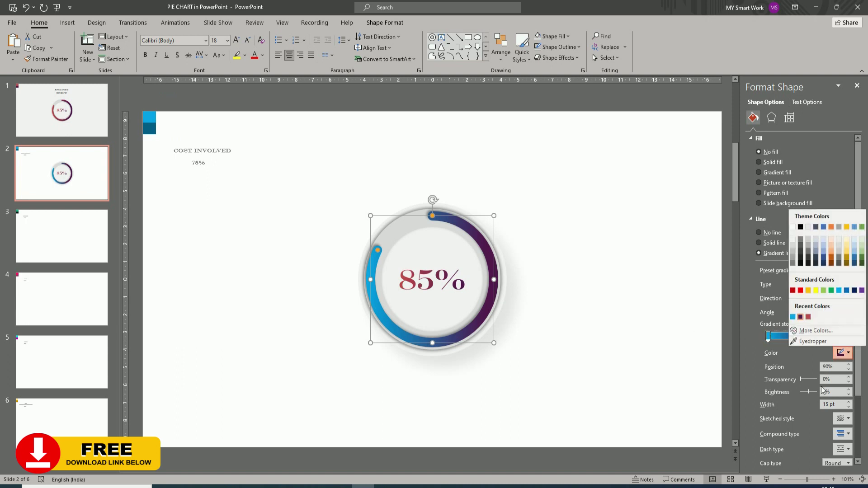
{"action": "left_click", "coordinate": [810, 344]}
{"action": "left_click", "coordinate": [153, 132]}
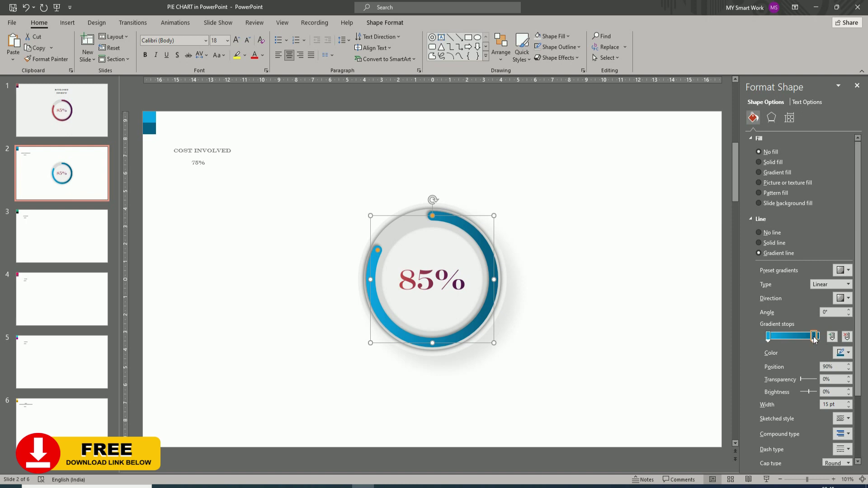
{"action": "left_click", "coordinate": [607, 333]}
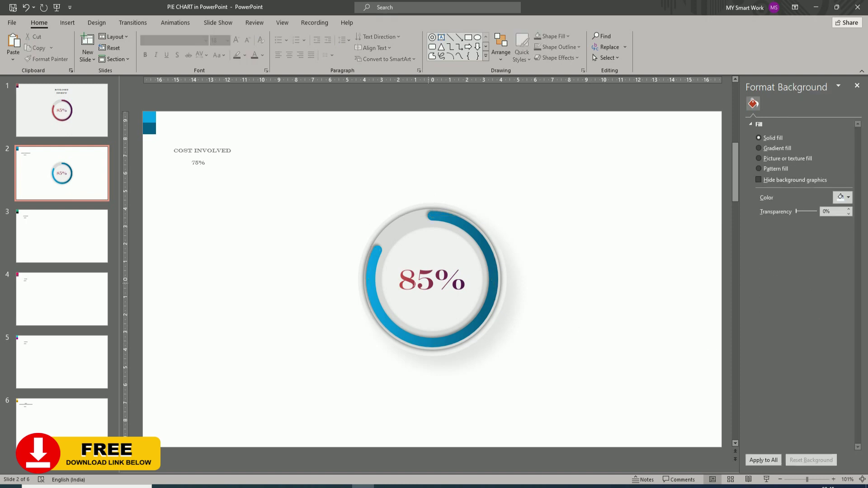
- Recolor the percentage text's gradient stops with the light blue and dark blue sampled from the corner swatches
{"action": "left_click", "coordinate": [407, 267]}
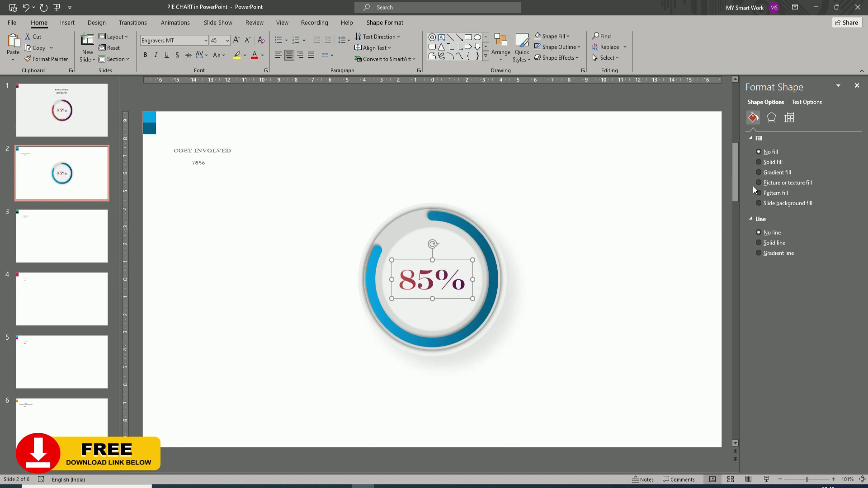
{"action": "left_click", "coordinate": [806, 103]}
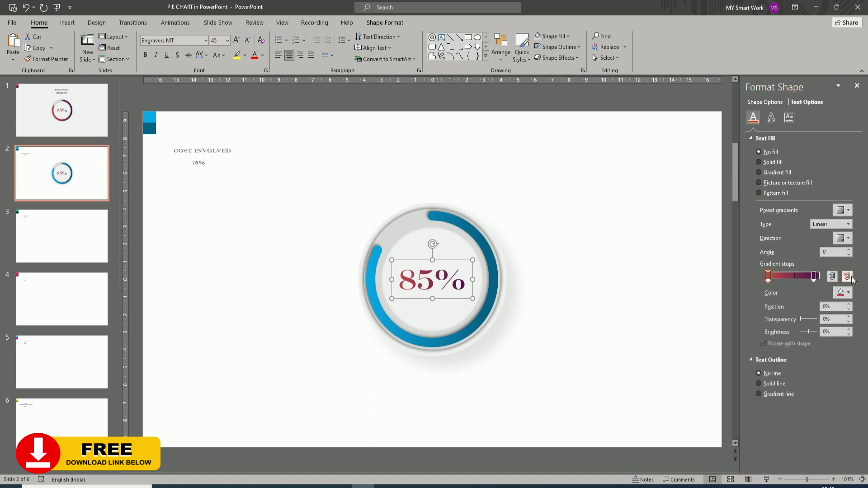
{"action": "left_click", "coordinate": [847, 293]}
{"action": "left_click", "coordinate": [813, 431]}
{"action": "left_click", "coordinate": [151, 118]}
{"action": "left_click", "coordinate": [814, 275]}
{"action": "left_click", "coordinate": [849, 294]}
{"action": "left_click", "coordinate": [810, 433]}
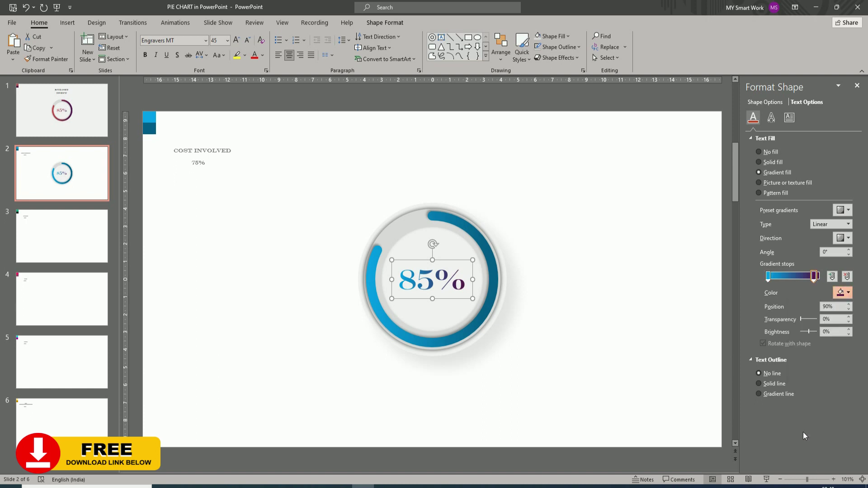
{"action": "left_click", "coordinate": [152, 131]}
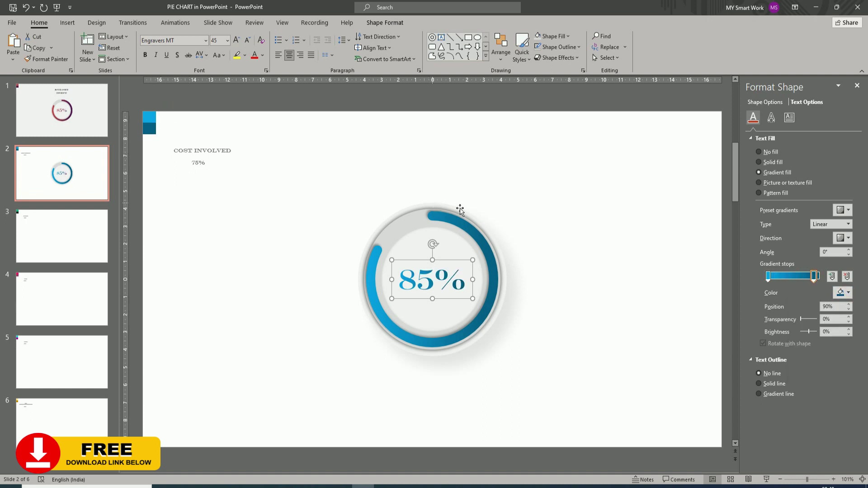
{"action": "left_click", "coordinate": [495, 205]}
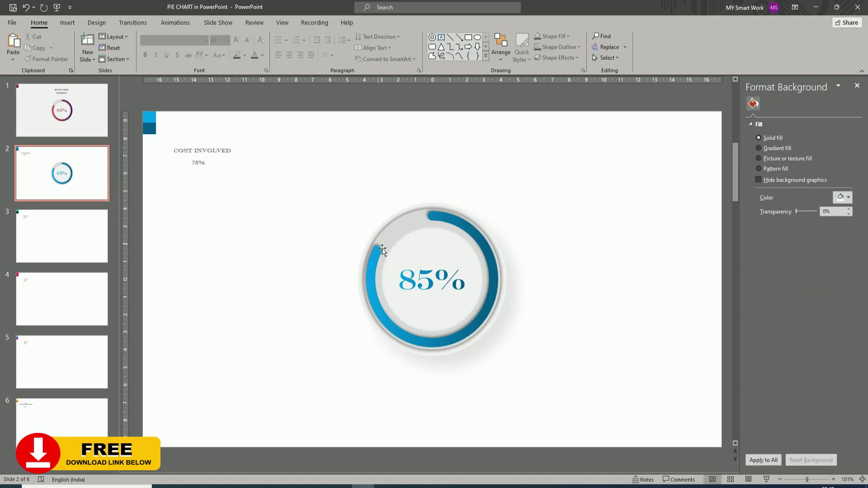
- Change the percentage inside the ring to 75% and shorten the gradient arc to three quarters of the circle
{"action": "left_click", "coordinate": [432, 279]}
{"action": "left_click_drag", "start_coordinate": [399, 279], "coordinate": [416, 279]}
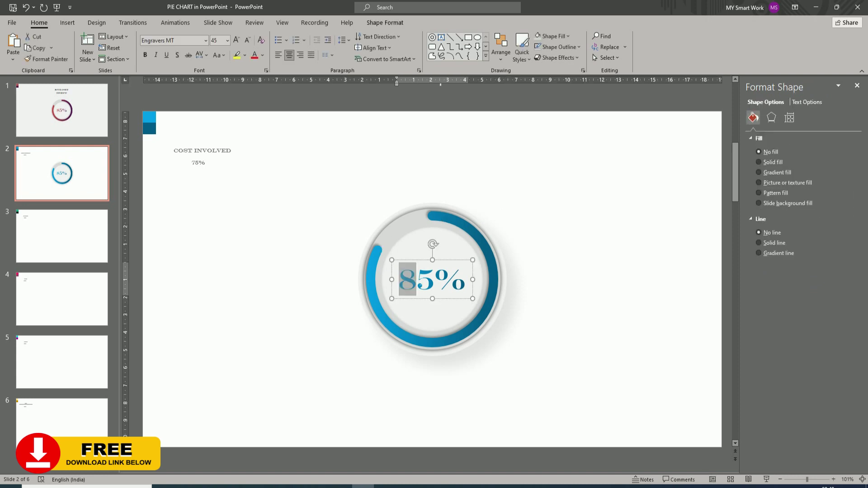
{"action": "type", "text": "7"}
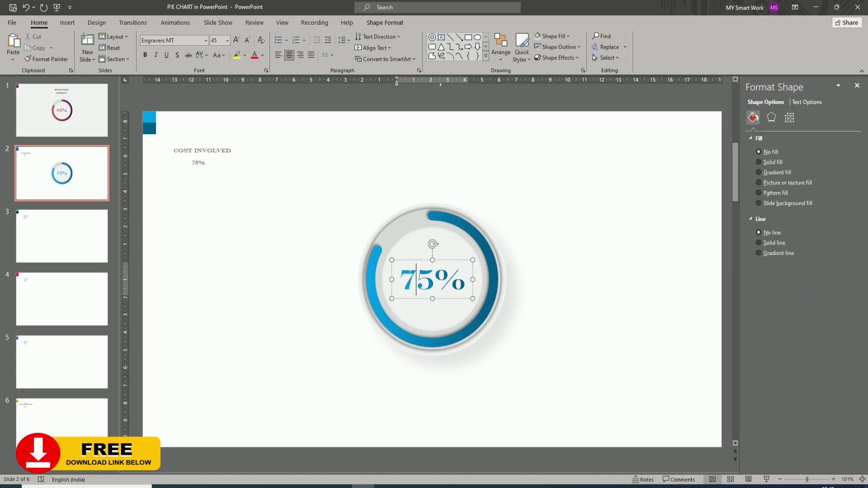
{"action": "left_click", "coordinate": [380, 253]}
{"action": "left_click_drag", "start_coordinate": [379, 254], "coordinate": [372, 281]}
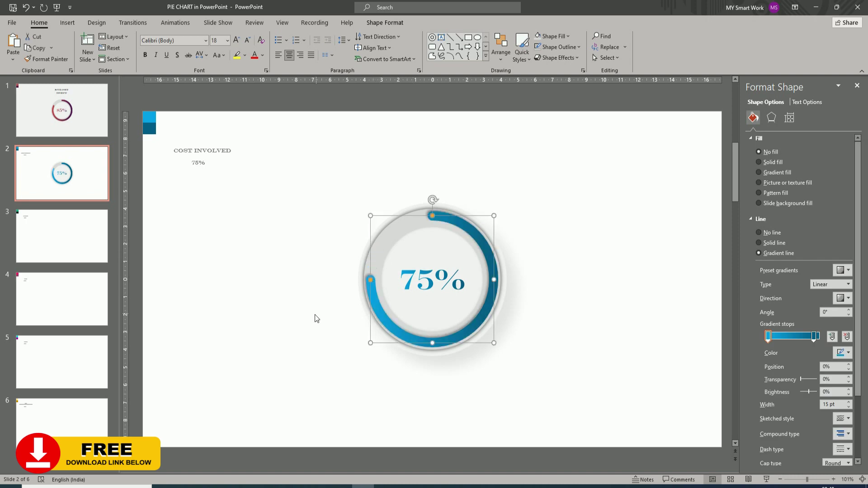
{"action": "left_click", "coordinate": [319, 321]}
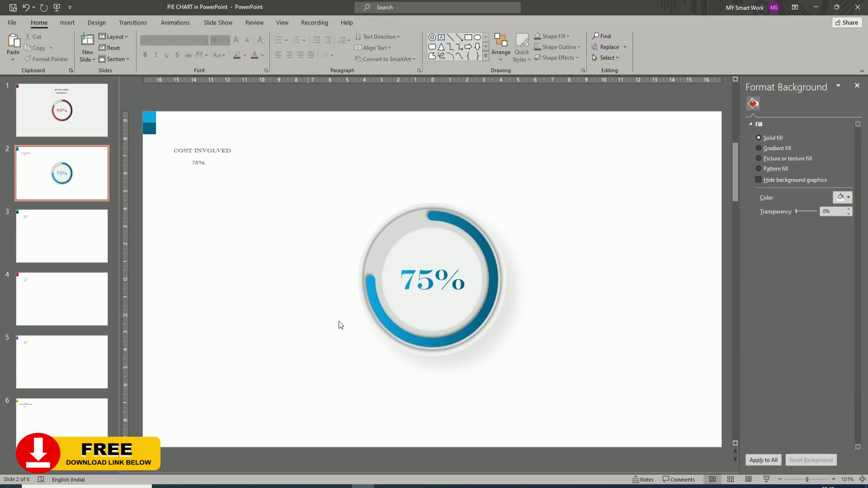
- Move the arc's light blue gradient stop to a position of about 60%
{"action": "left_click", "coordinate": [379, 323]}
{"action": "left_click_drag", "start_coordinate": [768, 337], "coordinate": [799, 343]}
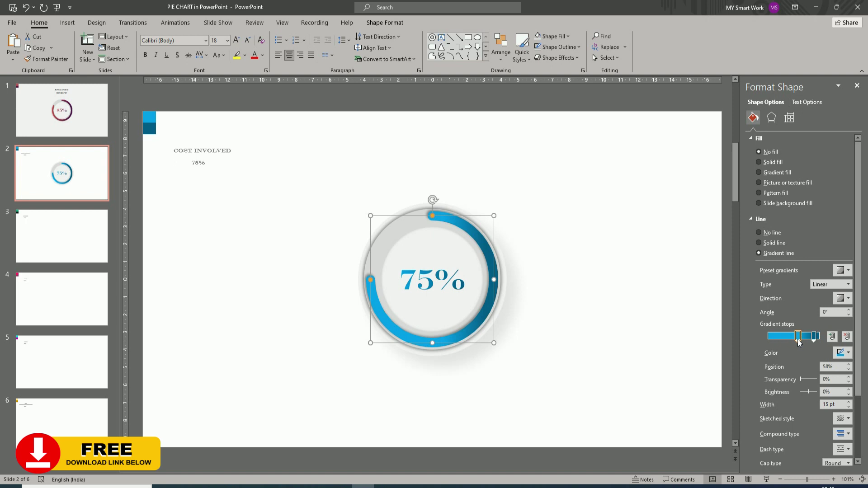
{"action": "left_click", "coordinate": [633, 340]}
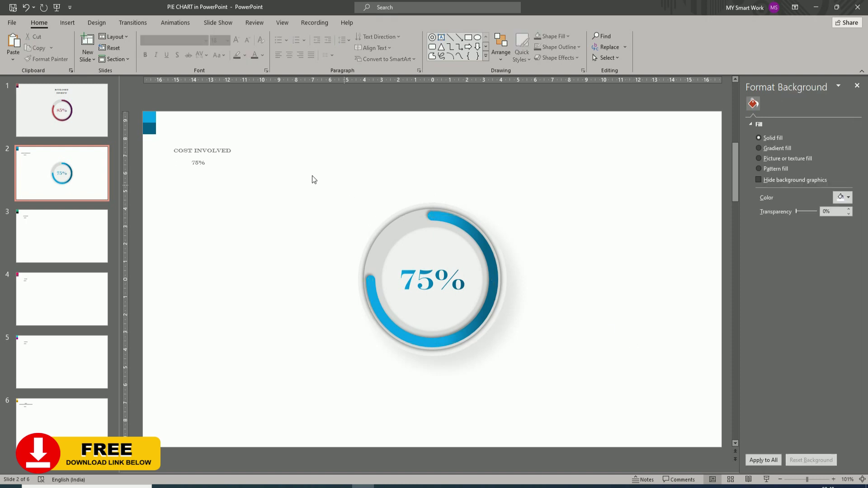
- Delete the small 75% text on slide 2 and move the COST INVOLVED label above the ring
{"action": "left_click", "coordinate": [198, 163]}
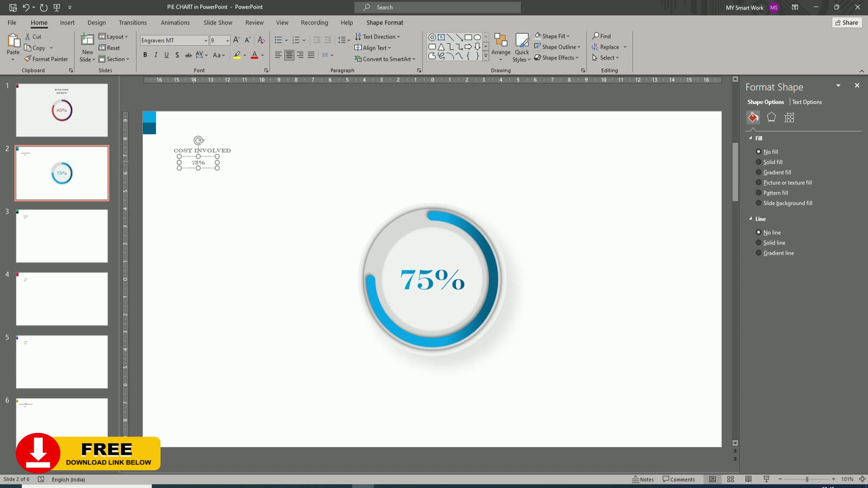
{"action": "key", "text": "Delete"}
{"action": "left_click", "coordinate": [191, 151]}
{"action": "key", "text": "Escape"}
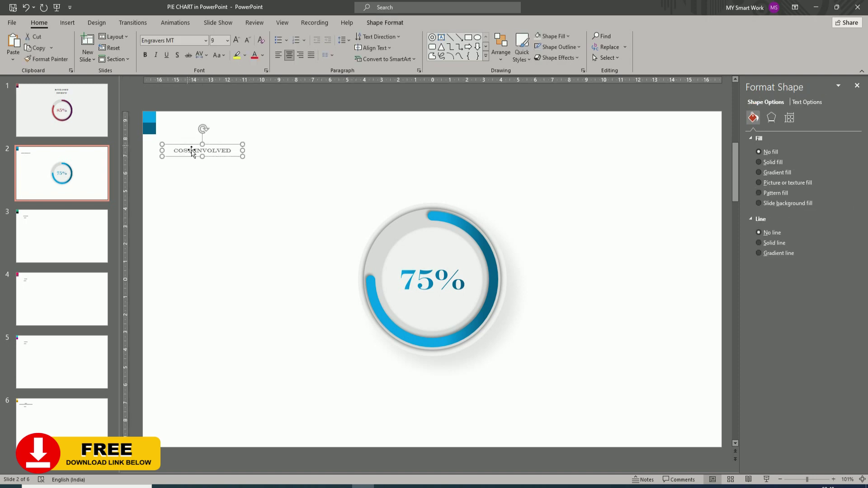
{"action": "left_click_drag", "start_coordinate": [192, 151], "coordinate": [420, 166]}
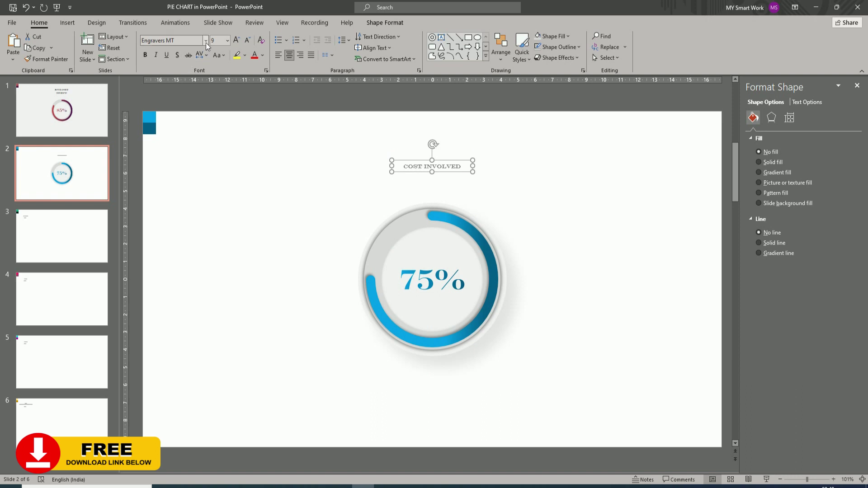
- Set the COST INVOLVED label to 26 pt, widen its text box to fit two lines and reposition it above the ring
{"action": "left_click", "coordinate": [220, 40]}
{"action": "type", "text": "26"}
{"action": "key", "text": "Return"}
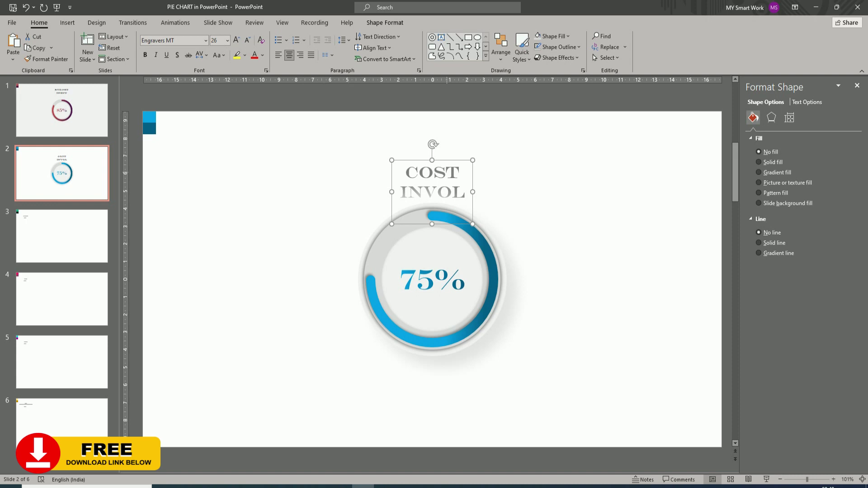
{"action": "left_click_drag", "start_coordinate": [480, 194], "coordinate": [566, 199]}
{"action": "left_click_drag", "start_coordinate": [464, 168], "coordinate": [415, 137]}
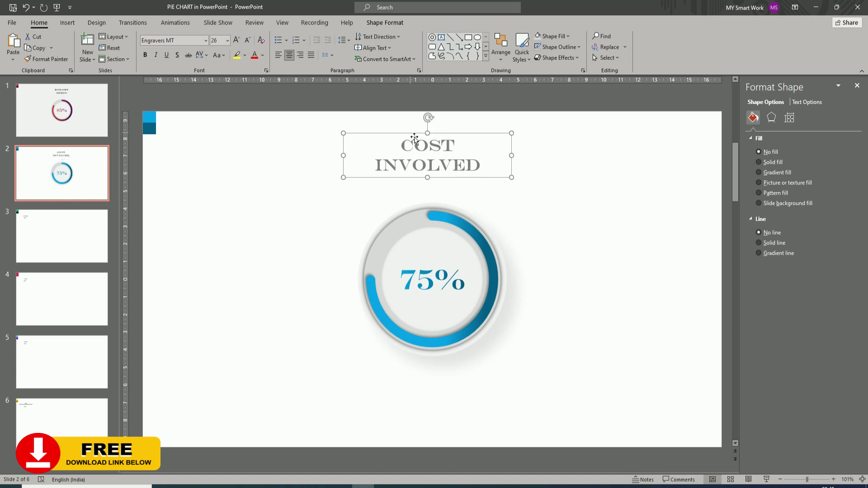
- Copy the blue ring chart with its percentage label from slide 2 and paste it onto slide 3
{"action": "left_click_drag", "start_coordinate": [321, 187], "coordinate": [610, 414]}
{"action": "key", "text": "ctrl+c"}
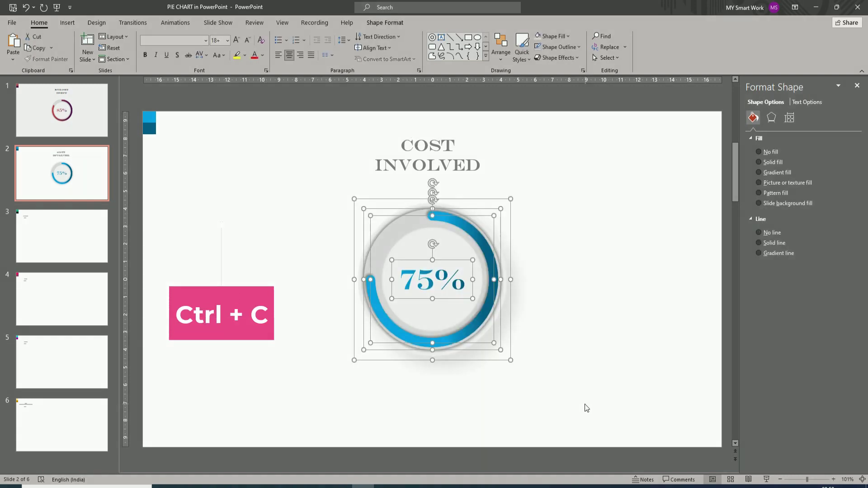
{"action": "left_click", "coordinate": [82, 234]}
{"action": "key", "text": "ctrl+v"}
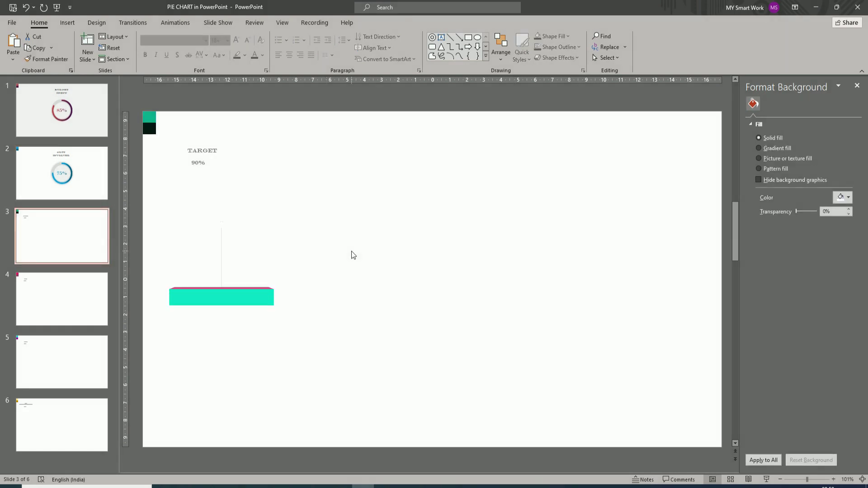
{"action": "left_click", "coordinate": [299, 247]}
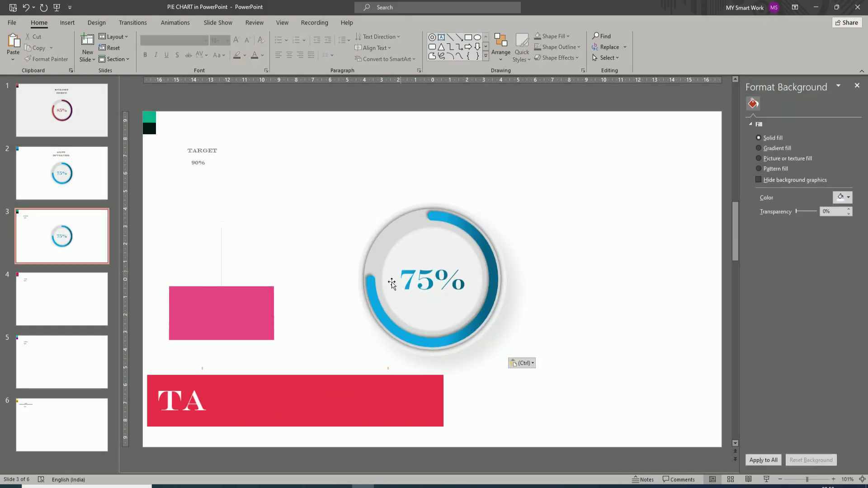
- Extend the gradient arc on slide 3 to about nine tenths of the circle and change the percentage to 90%
{"action": "left_click", "coordinate": [375, 281]}
{"action": "left_click_drag", "start_coordinate": [372, 281], "coordinate": [402, 228]}
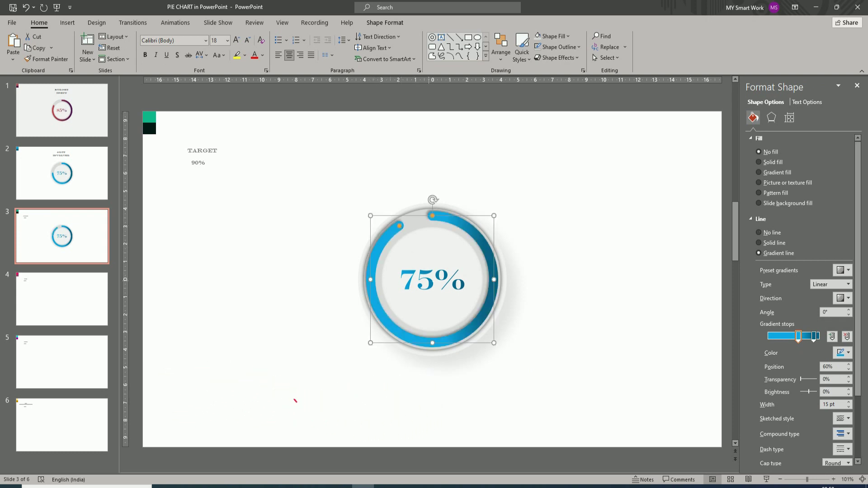
{"action": "left_click", "coordinate": [433, 285]}
{"action": "left_click_drag", "start_coordinate": [434, 285], "coordinate": [399, 285]}
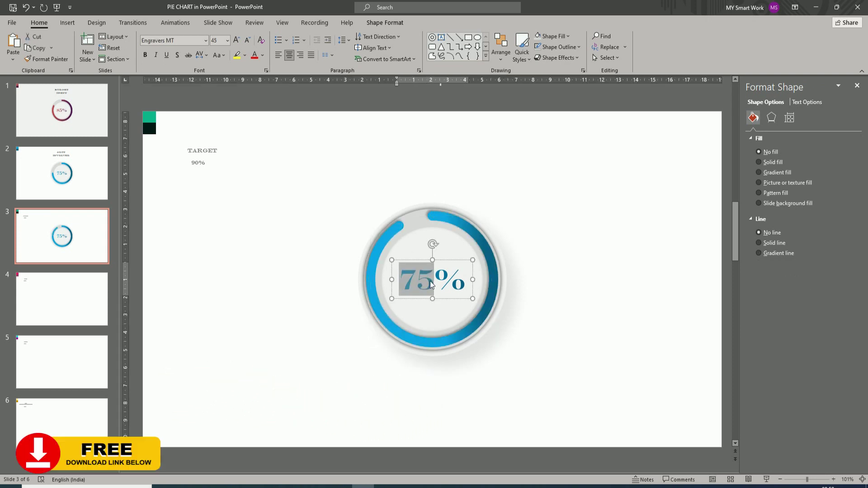
{"action": "type", "text": "90"}
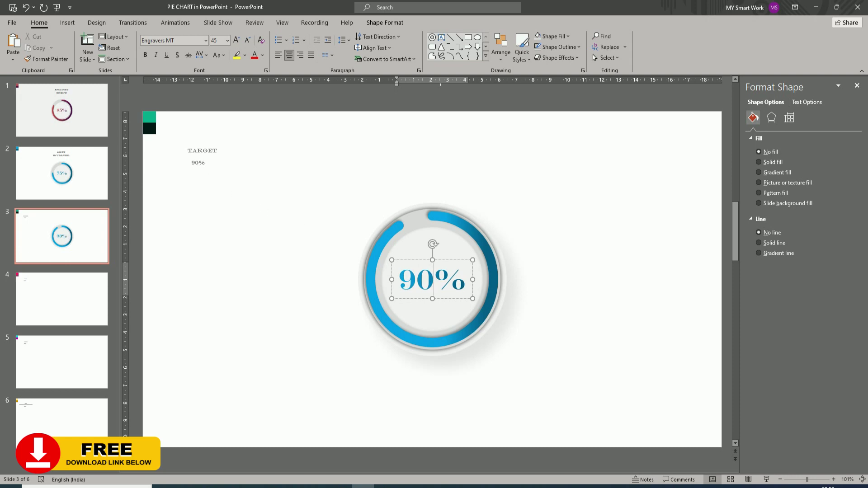
- Move the TARGET label above the ring on slide 3 and delete the small 90% text
{"action": "left_click", "coordinate": [203, 151]}
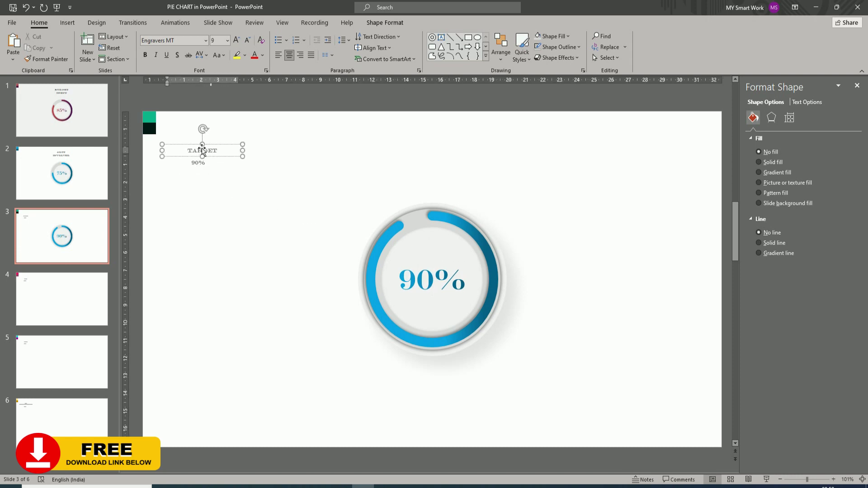
{"action": "left_click", "coordinate": [203, 151]}
{"action": "left_click_drag", "start_coordinate": [202, 151], "coordinate": [432, 153]}
{"action": "left_click", "coordinate": [199, 163]}
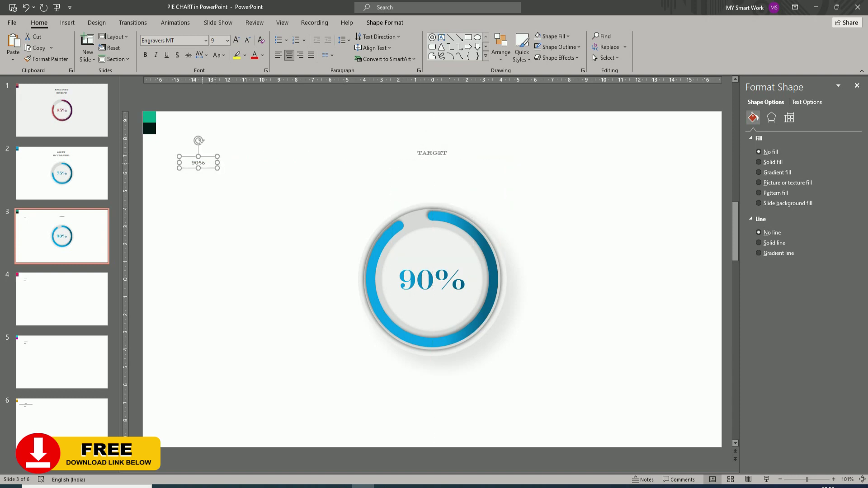
{"action": "key", "text": "Delete"}
- Recolor the arc's two gradient line stops with the green and near-black sampled from the slide's corner swatches
{"action": "left_click", "coordinate": [448, 224]}
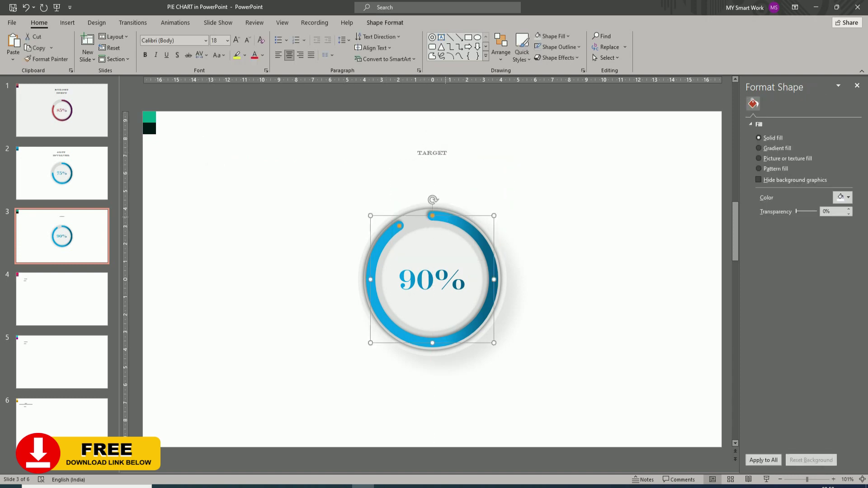
{"action": "left_click_drag", "start_coordinate": [798, 336], "coordinate": [772, 338]}
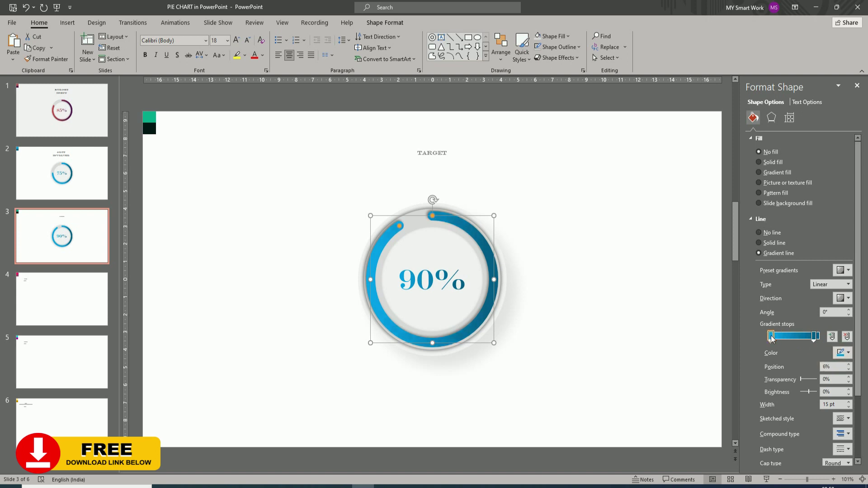
{"action": "left_click", "coordinate": [840, 354]}
{"action": "left_click", "coordinate": [809, 342]}
{"action": "left_click", "coordinate": [152, 121]}
{"action": "left_click", "coordinate": [814, 336]}
{"action": "left_click", "coordinate": [841, 354]}
{"action": "left_click", "coordinate": [810, 342]}
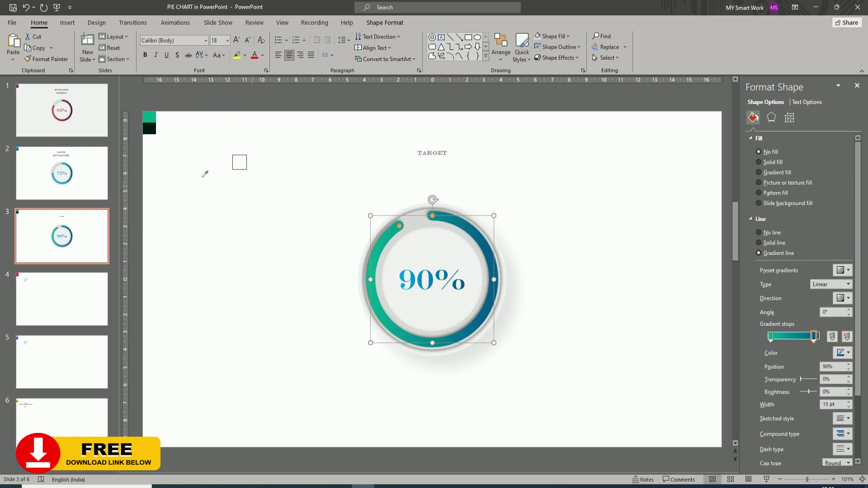
{"action": "left_click", "coordinate": [154, 130]}
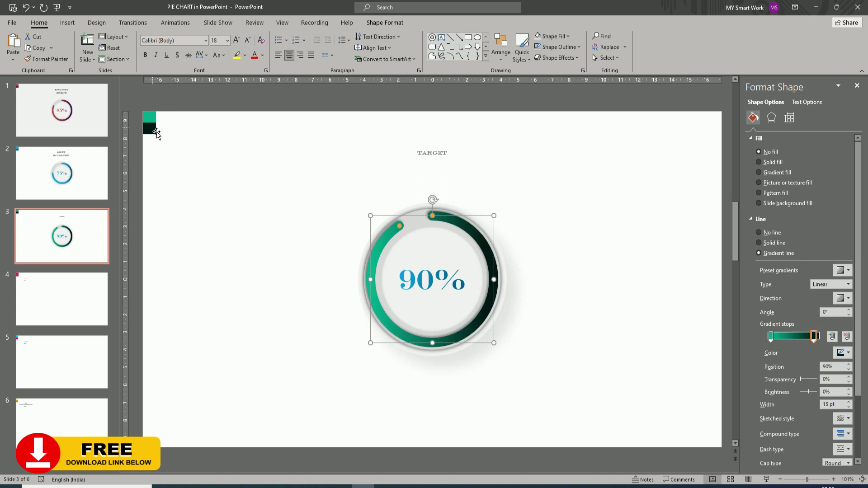
- Recolor the 90% text's gradient fill stops with the green and near-black sampled from the corner swatches
{"action": "left_click", "coordinate": [411, 266]}
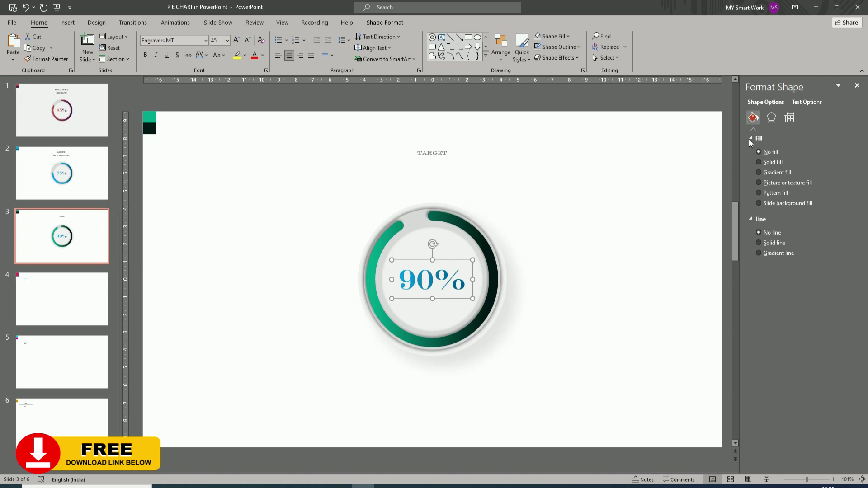
{"action": "left_click", "coordinate": [808, 102]}
{"action": "left_click", "coordinate": [848, 293]}
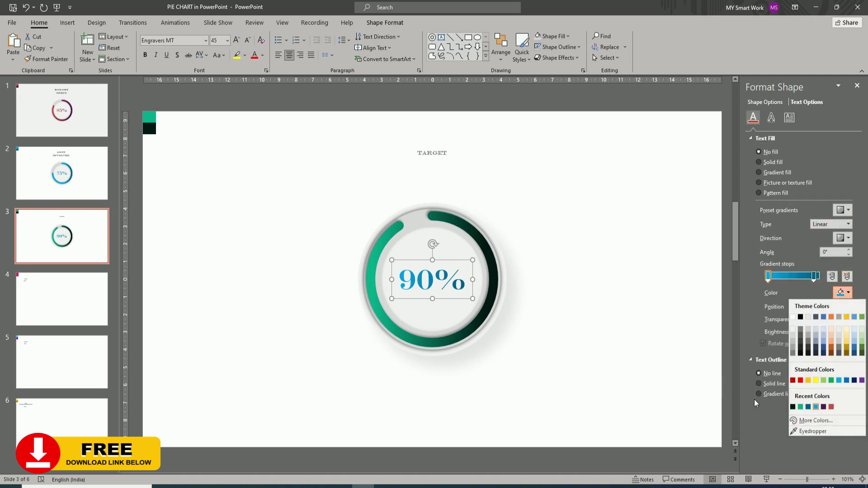
{"action": "left_click", "coordinate": [796, 431]}
{"action": "left_click", "coordinate": [149, 117]}
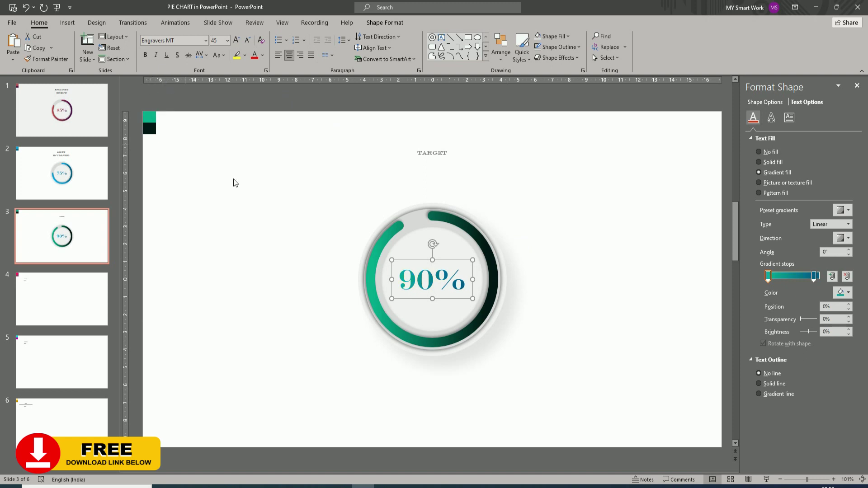
{"action": "left_click", "coordinate": [814, 276]}
{"action": "left_click", "coordinate": [848, 293]}
{"action": "left_click", "coordinate": [809, 434]}
{"action": "left_click", "coordinate": [153, 132]}
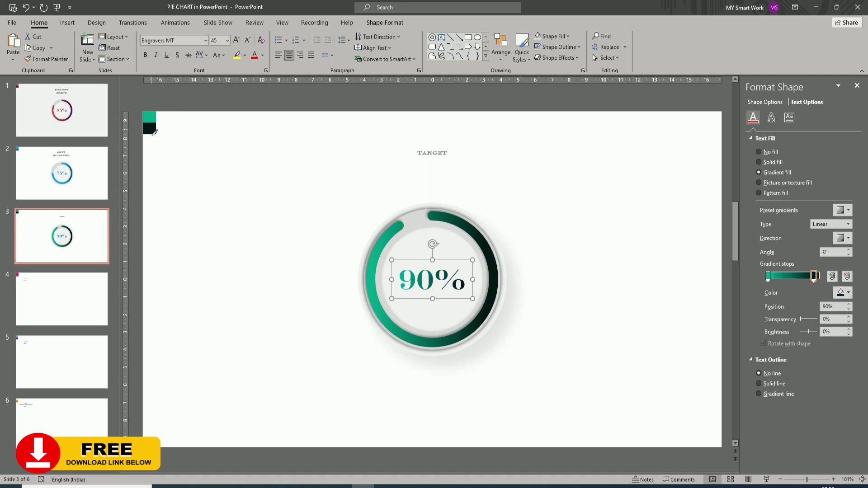
- Set the TARGET label to 26 pt, widen its text box to fit one line and center it above the ring
{"action": "left_click", "coordinate": [419, 153]}
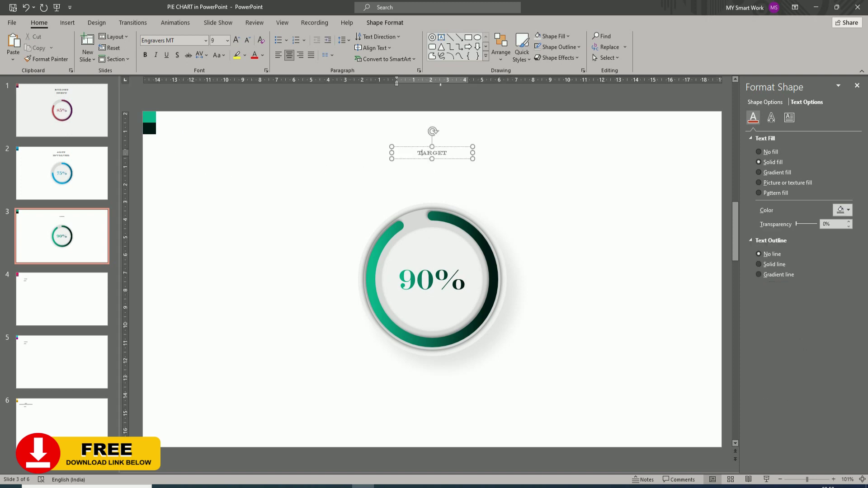
{"action": "left_click", "coordinate": [424, 154]}
{"action": "left_click", "coordinate": [221, 41]}
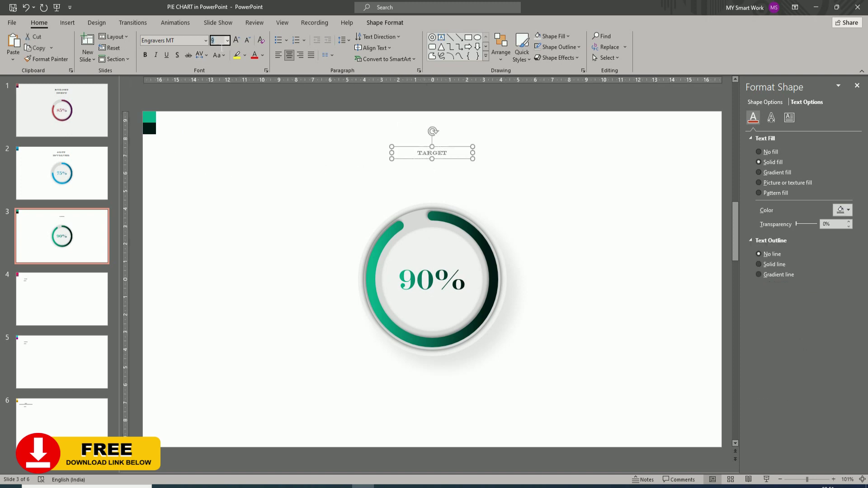
{"action": "key", "text": "Return"}
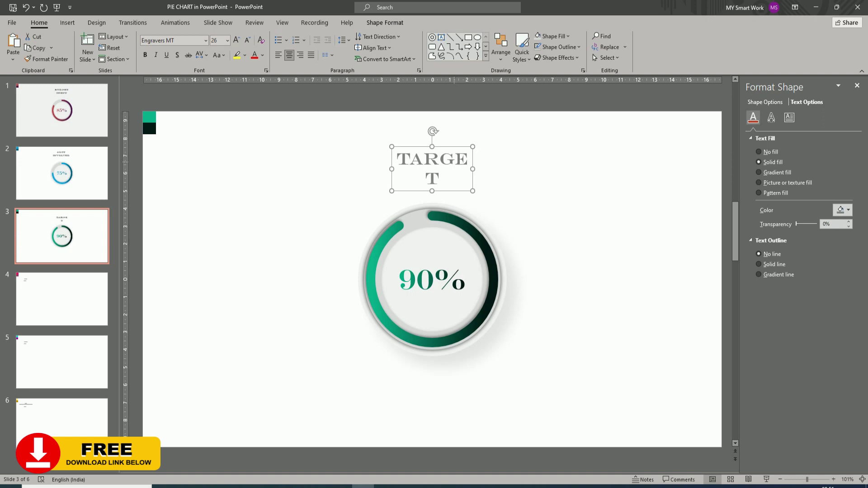
{"action": "left_click_drag", "start_coordinate": [472, 168], "coordinate": [516, 159]}
{"action": "left_click_drag", "start_coordinate": [447, 154], "coordinate": [420, 152]}
{"action": "left_click", "coordinate": [240, 293]}
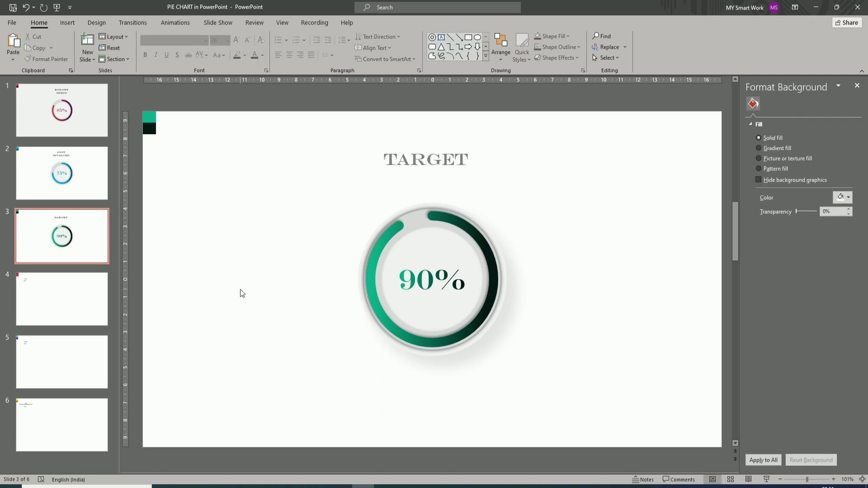
- Copy the green ring chart with its percentage label from slide 3 and paste it onto slide 4
{"action": "left_click_drag", "start_coordinate": [312, 187], "coordinate": [599, 413]}
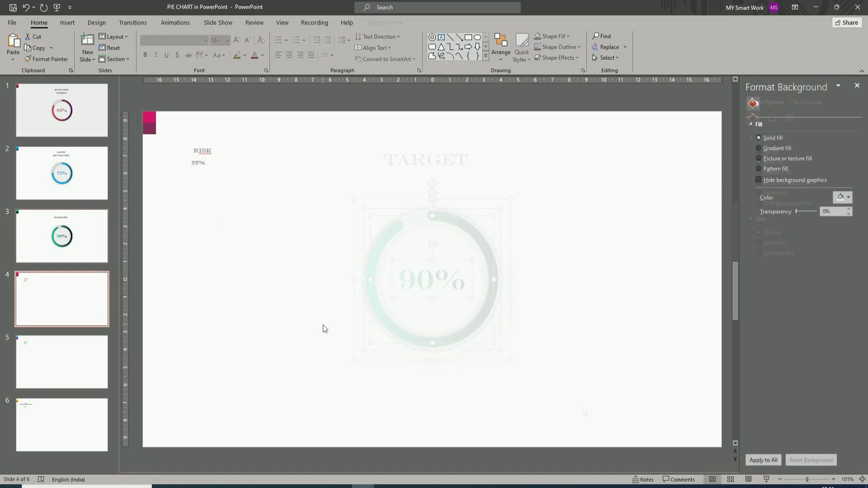
{"action": "key", "text": "ctrl+v"}
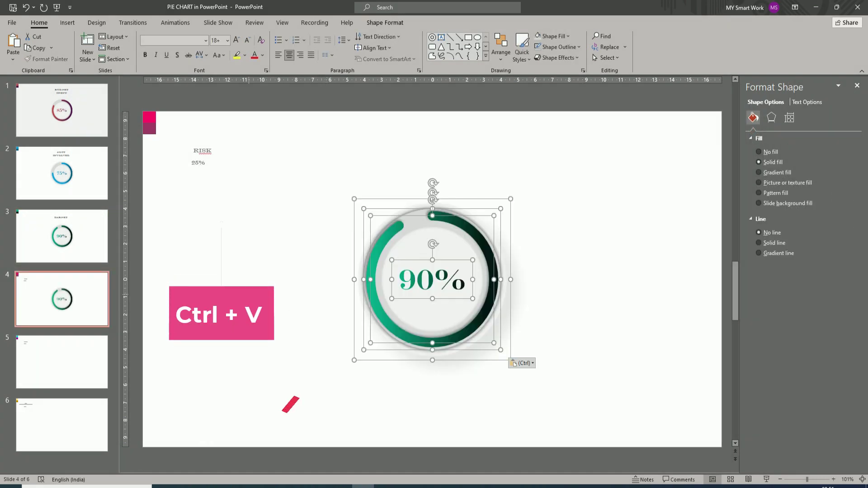
{"action": "left_click", "coordinate": [251, 298]}
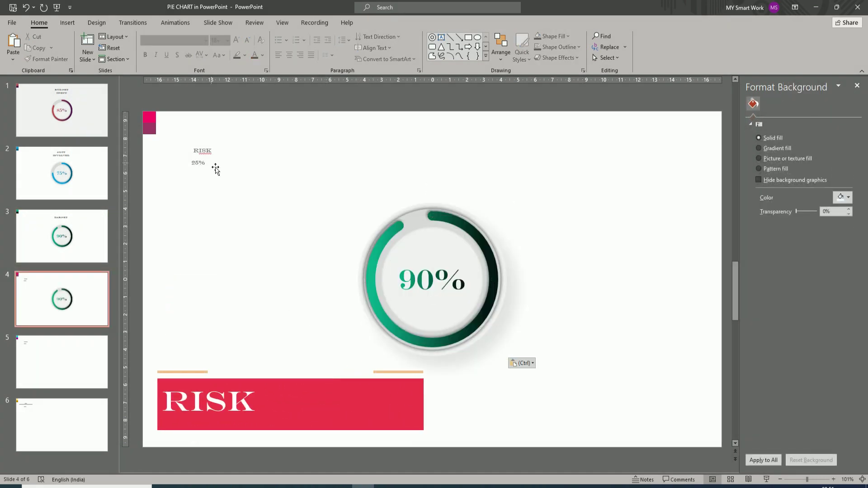
- Change the percentage inside the ring on slide 4 to 25%
{"action": "left_click", "coordinate": [437, 277]}
{"action": "left_click_drag", "start_coordinate": [434, 278], "coordinate": [399, 278]}
{"action": "type", "text": "25"}
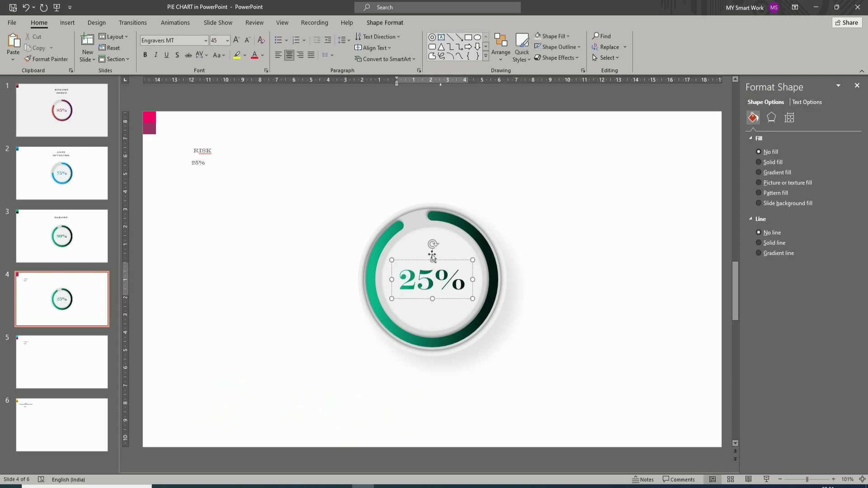